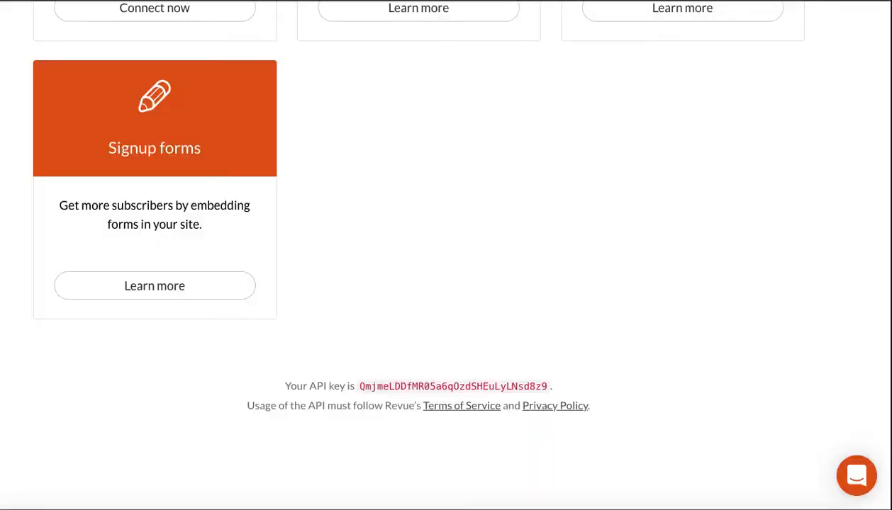
Examine the sources, browser extensions and other tools offered on Revue's integrations page.
scroll(652, 179, up, 6)
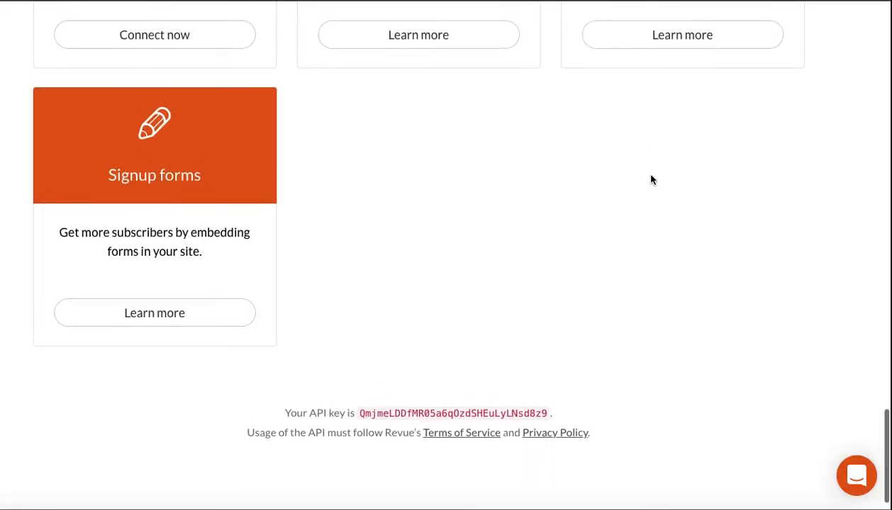
scroll(652, 179, up, 8)
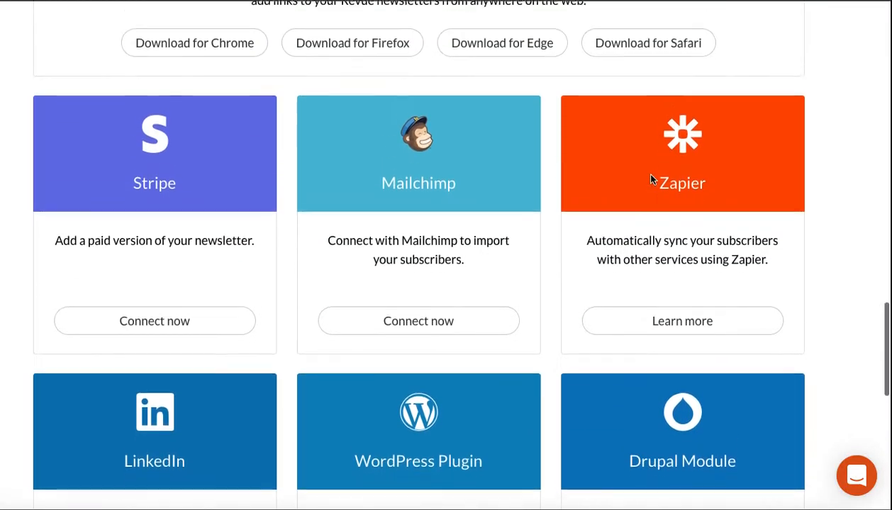
scroll(652, 179, up, 8)
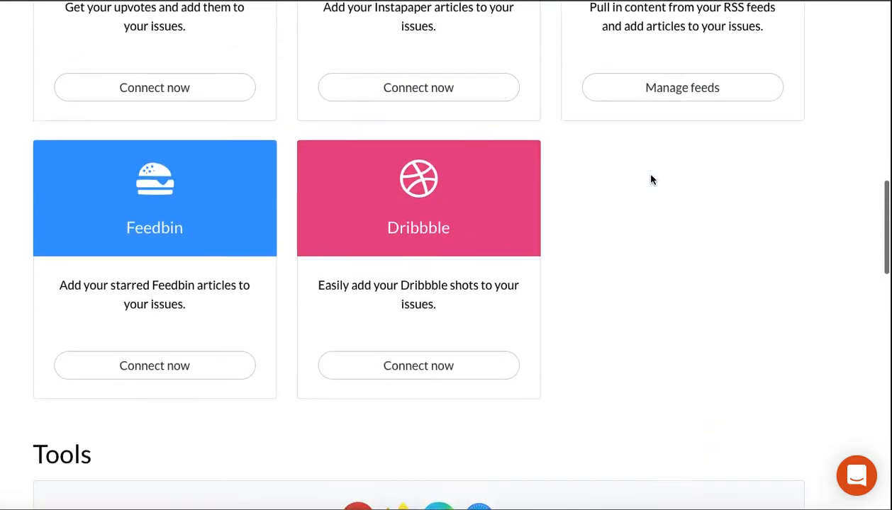
scroll(652, 180, up, 6)
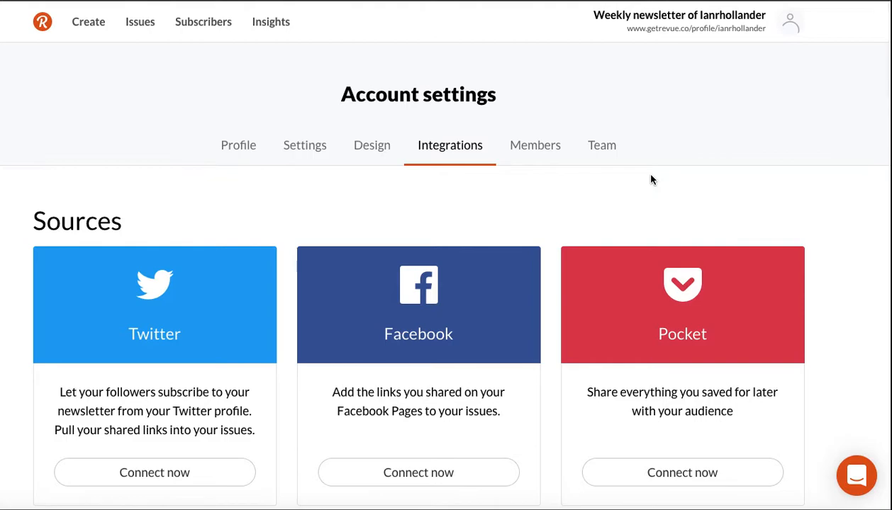
scroll(651, 179, down, 1)
scroll(652, 179, down, 9)
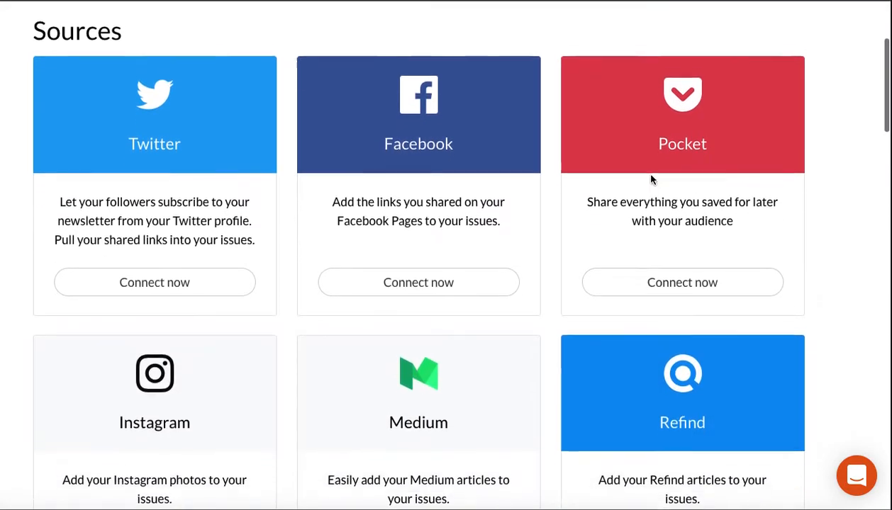
scroll(652, 180, down, 7)
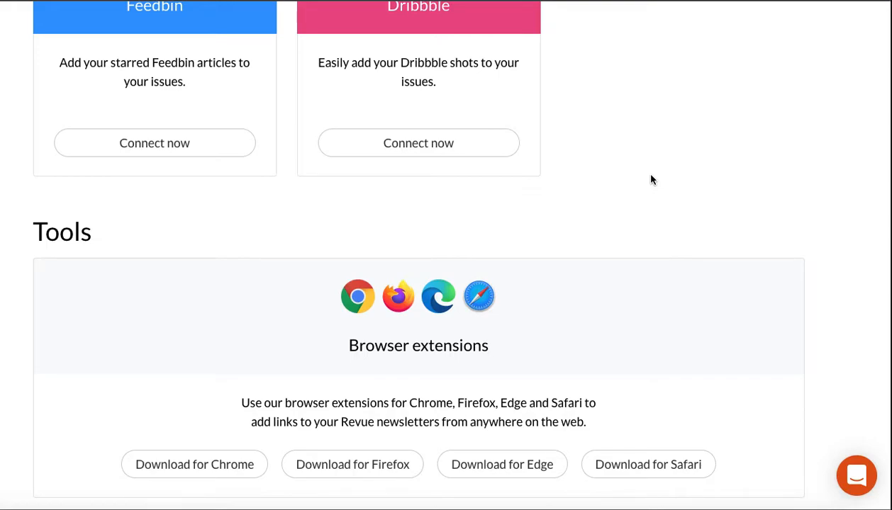
scroll(652, 180, up, 2)
scroll(652, 180, up, 8)
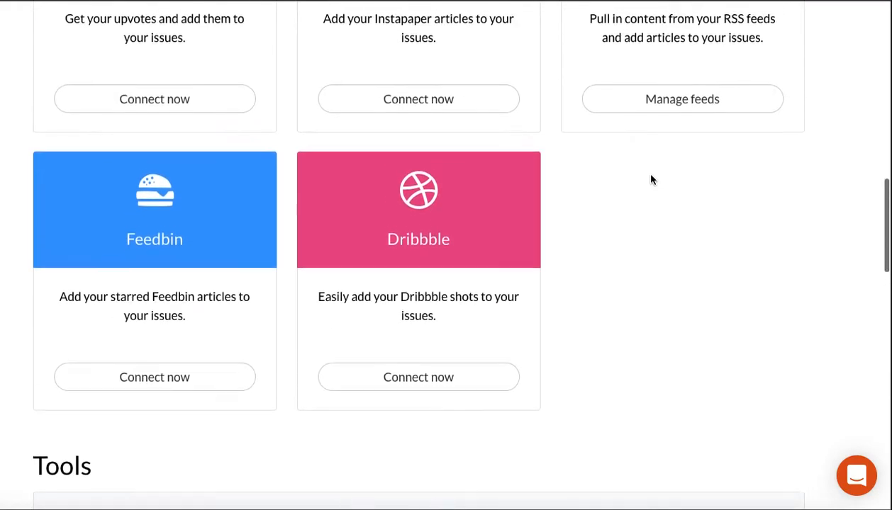
scroll(652, 181, up, 1)
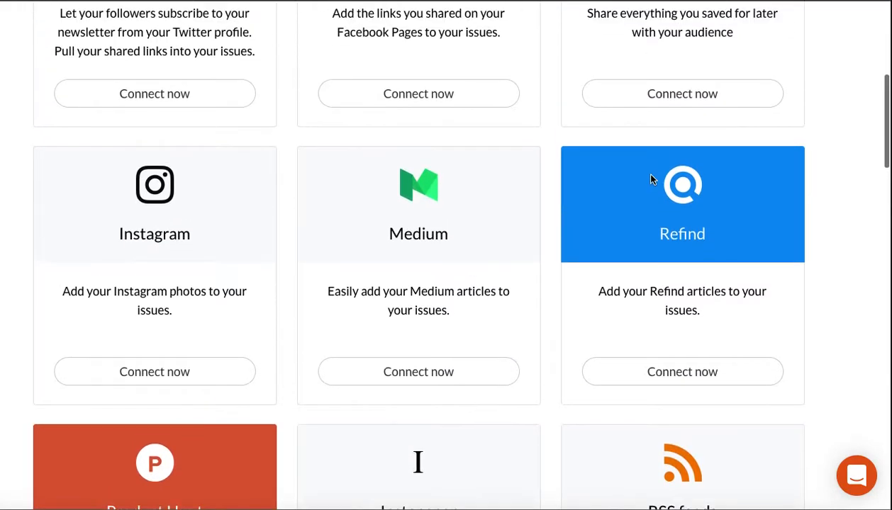
scroll(653, 180, up, 4)
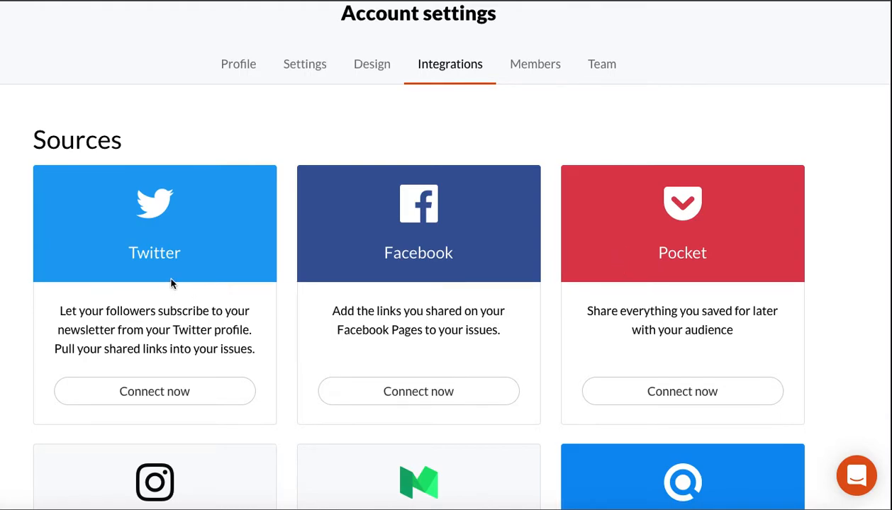
scroll(170, 283, down, 2)
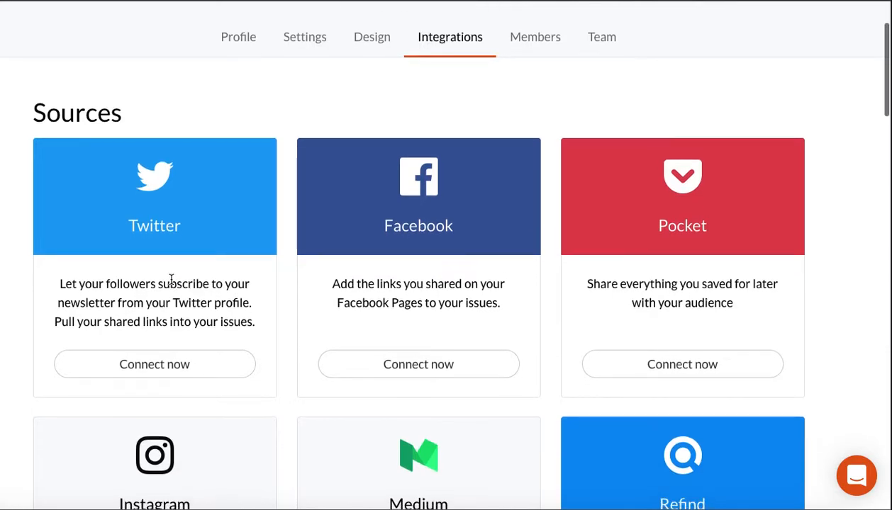
scroll(171, 281, down, 7)
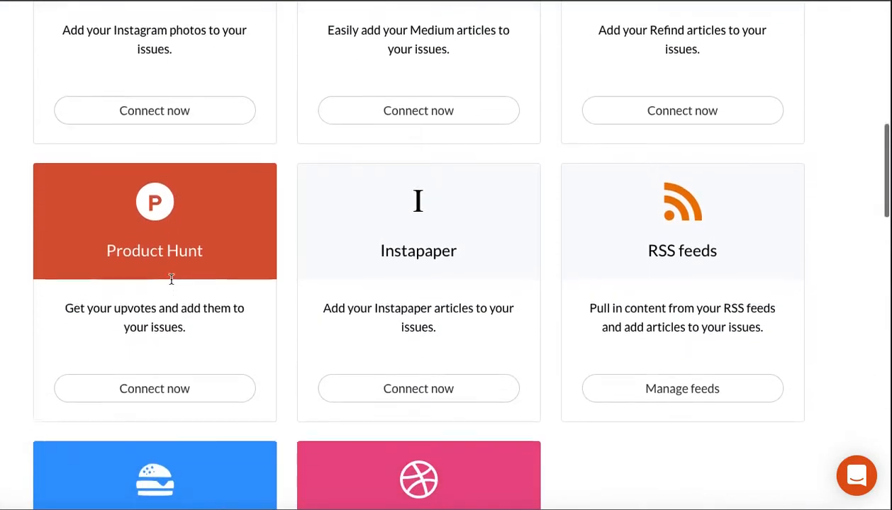
scroll(170, 283, down, 7)
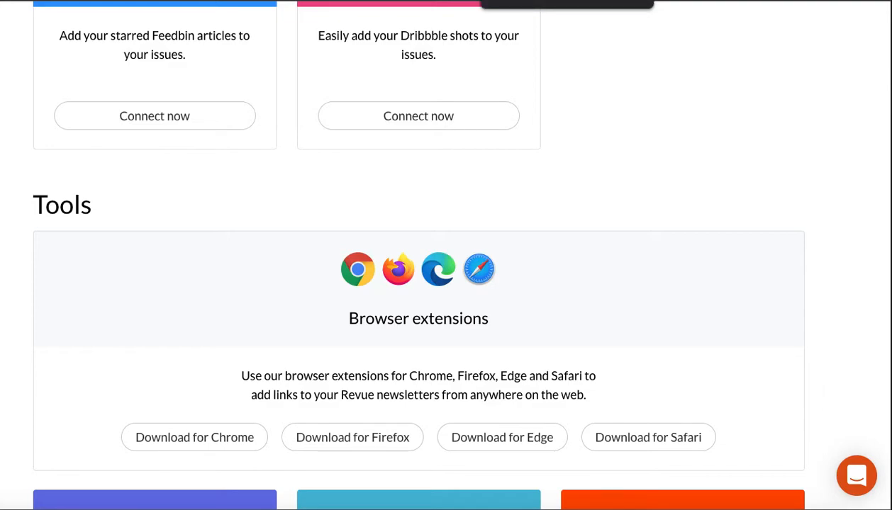
Switch to the Carrd dashboard and start a new site.
click(496, 1)
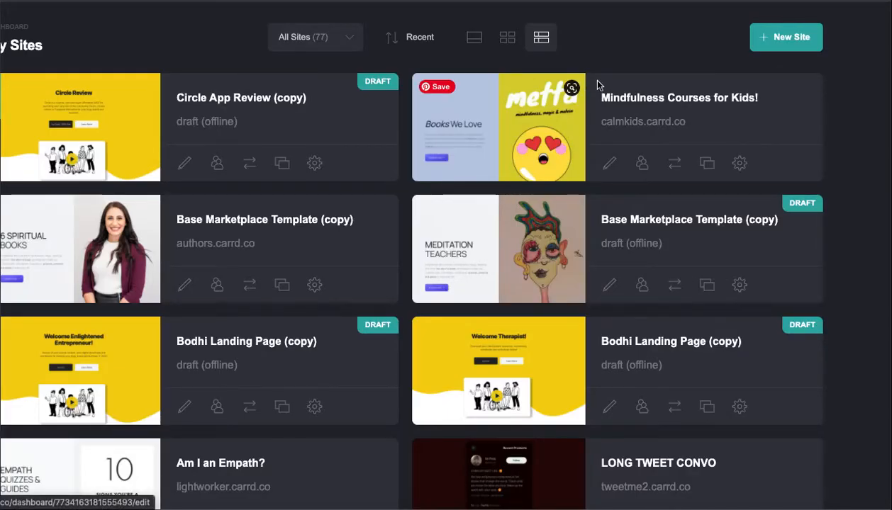
click(781, 36)
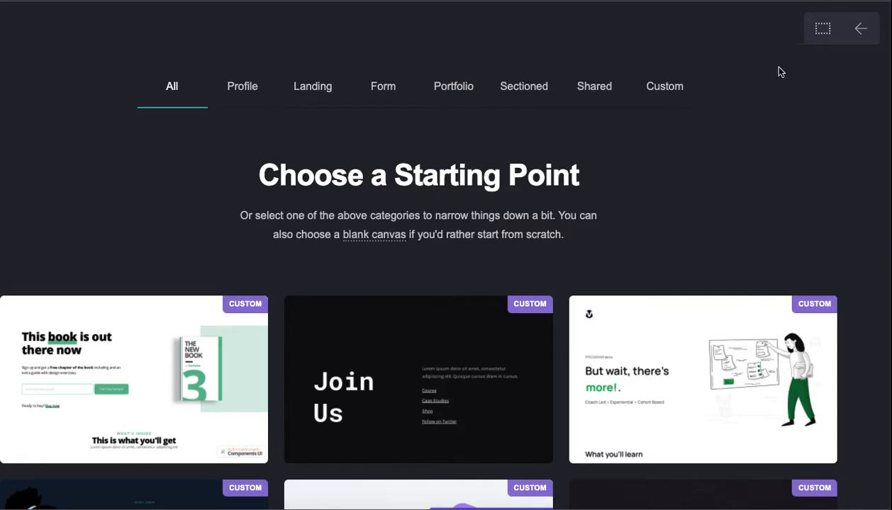
Look over the Landing category, then browse the full collection of starting-point templates.
click(317, 88)
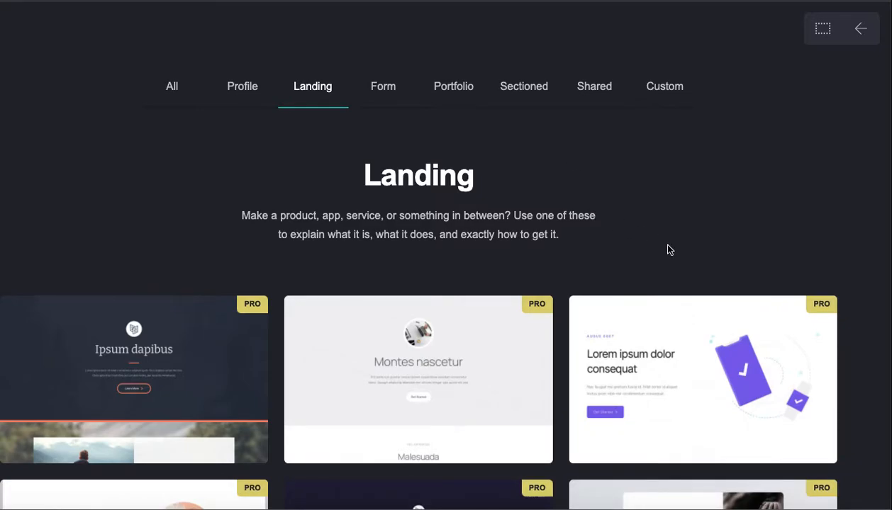
mouse_move(741, 328)
click(174, 88)
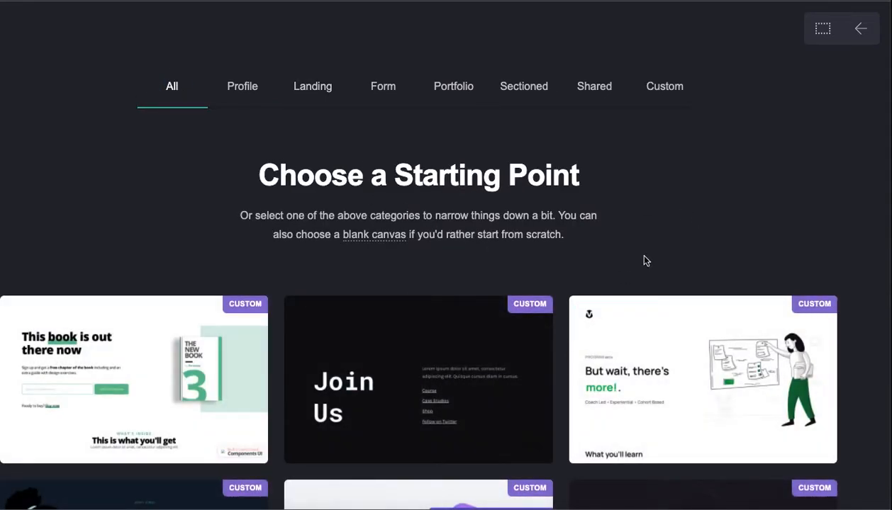
mouse_move(676, 349)
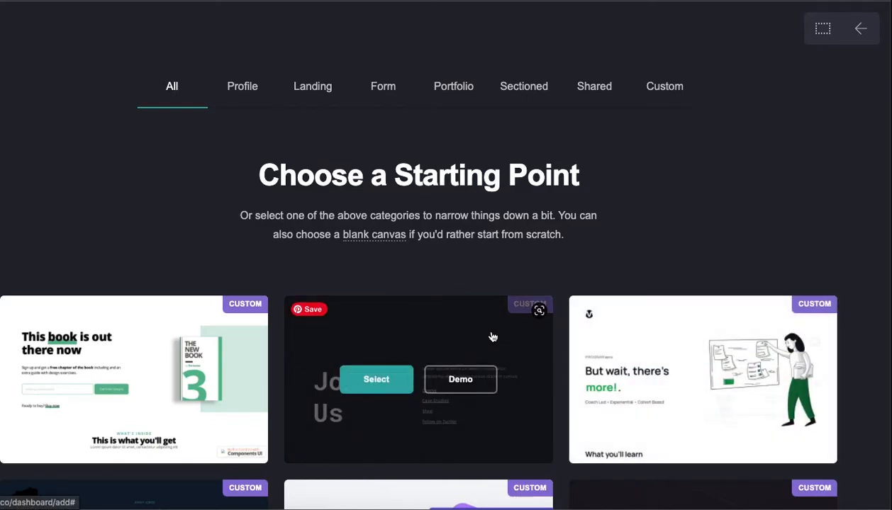
scroll(691, 273, down, 1)
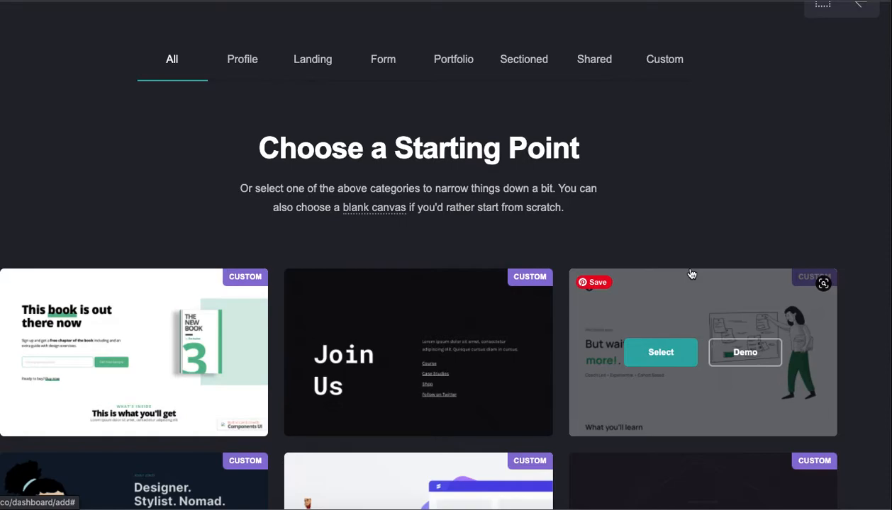
scroll(691, 273, down, 4)
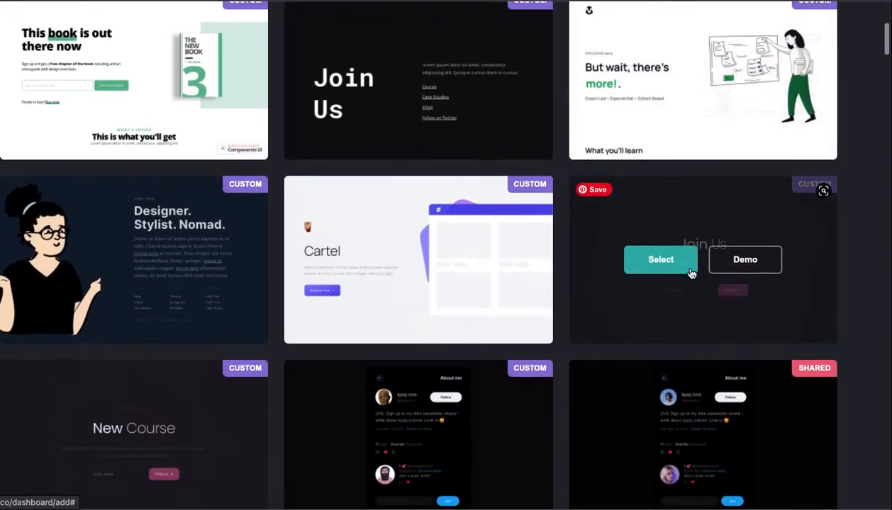
scroll(691, 273, down, 2)
scroll(691, 273, up, 4)
scroll(691, 273, up, 3)
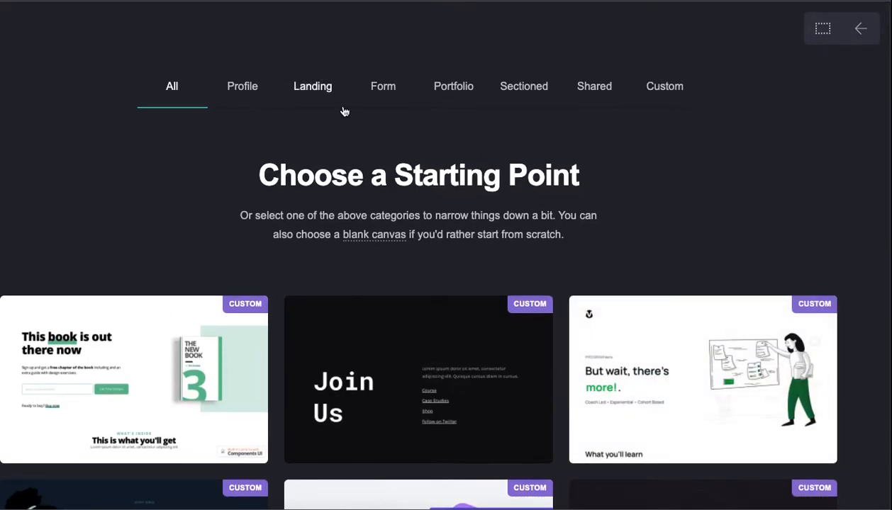
Narrow the starting points to the Landing category and look through its templates.
click(319, 97)
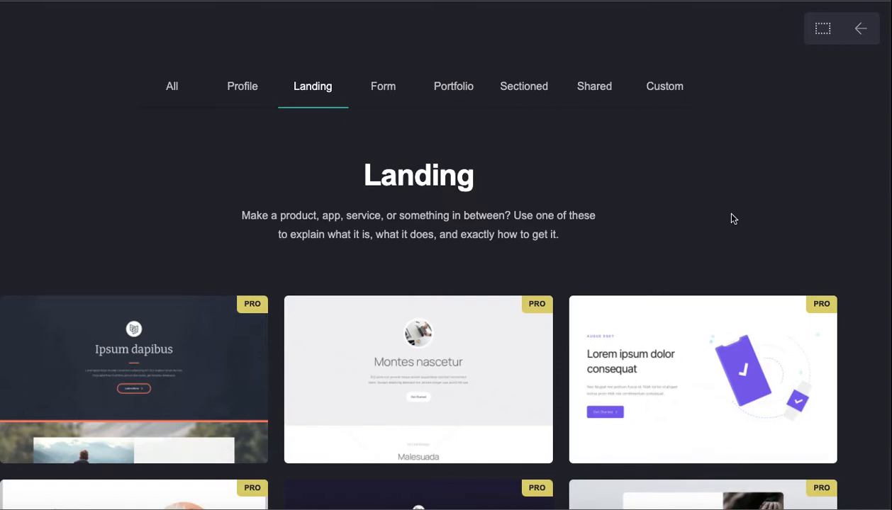
scroll(734, 218, down, 5)
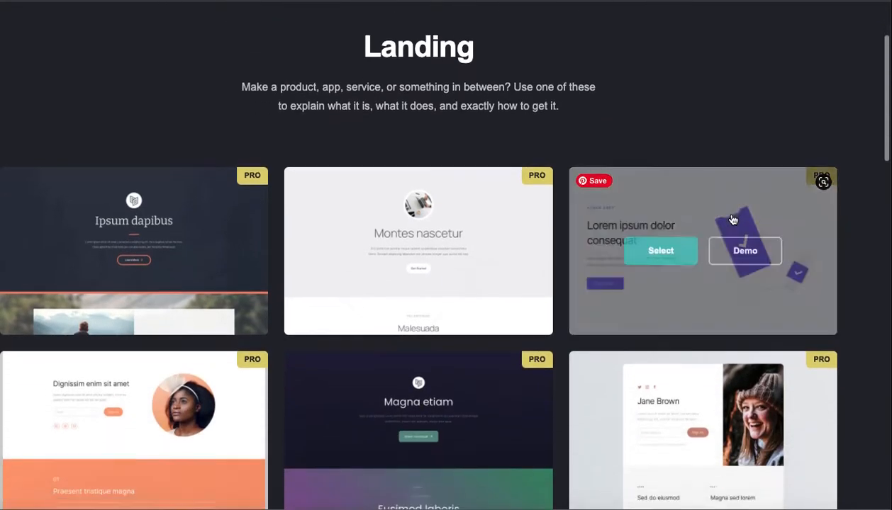
scroll(733, 218, down, 3)
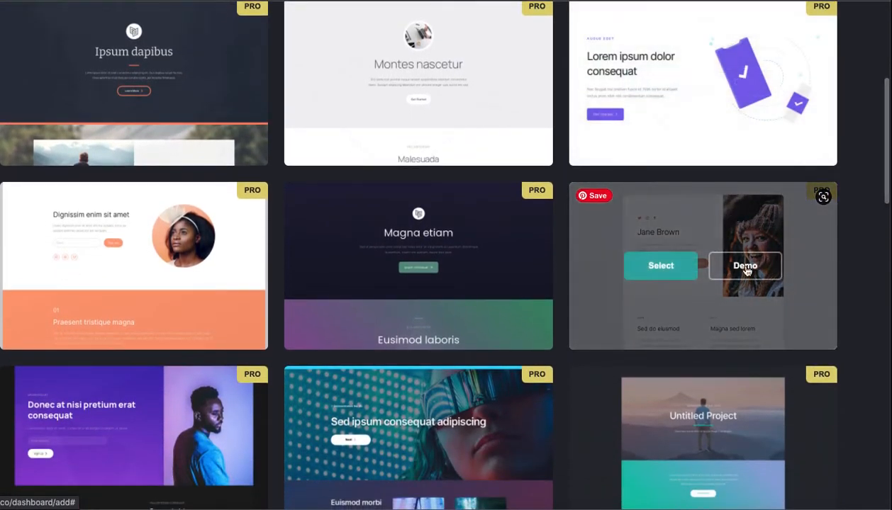
scroll(834, 506, down, 10)
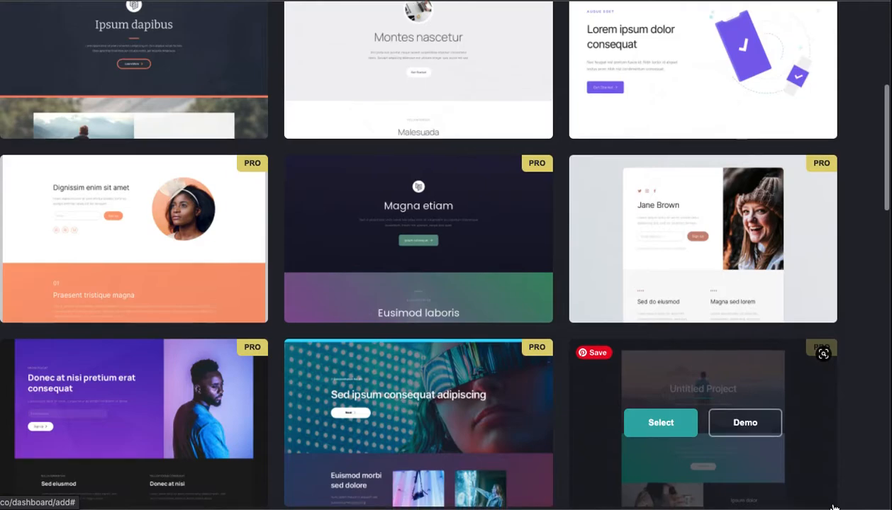
scroll(833, 507, down, 1)
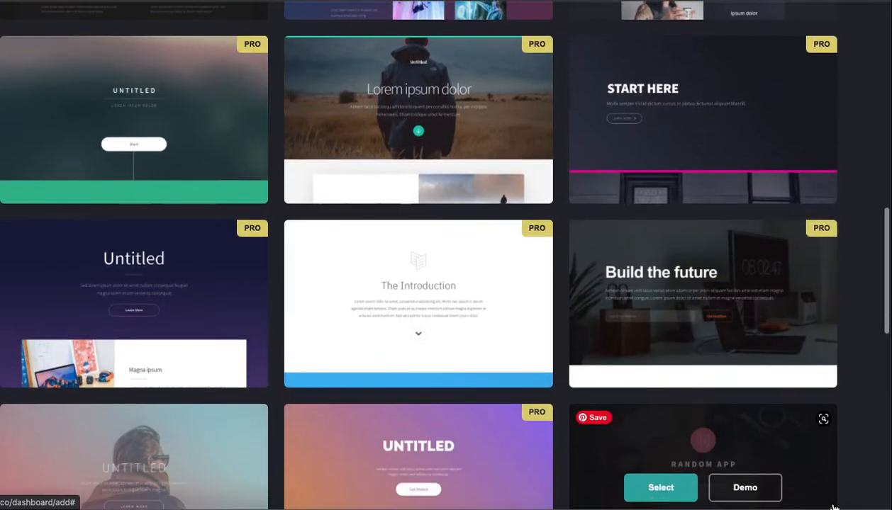
scroll(833, 506, up, 13)
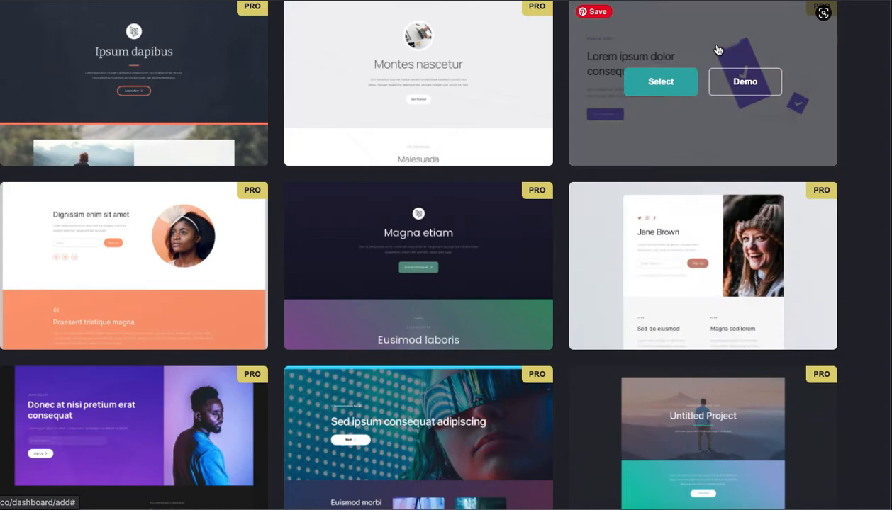
Try out the "Lorem ipsum dolor consequat" landing template with the purple phone illustration and review its layout.
click(660, 83)
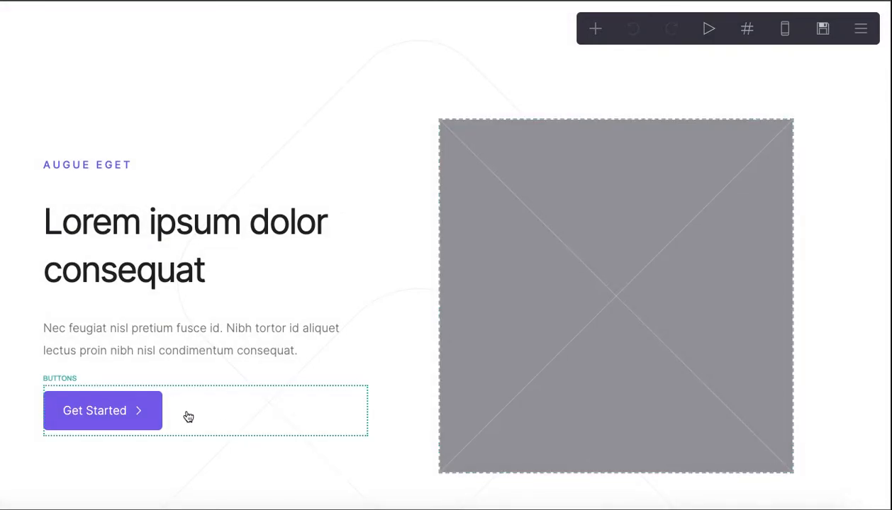
scroll(367, 347, down, 1)
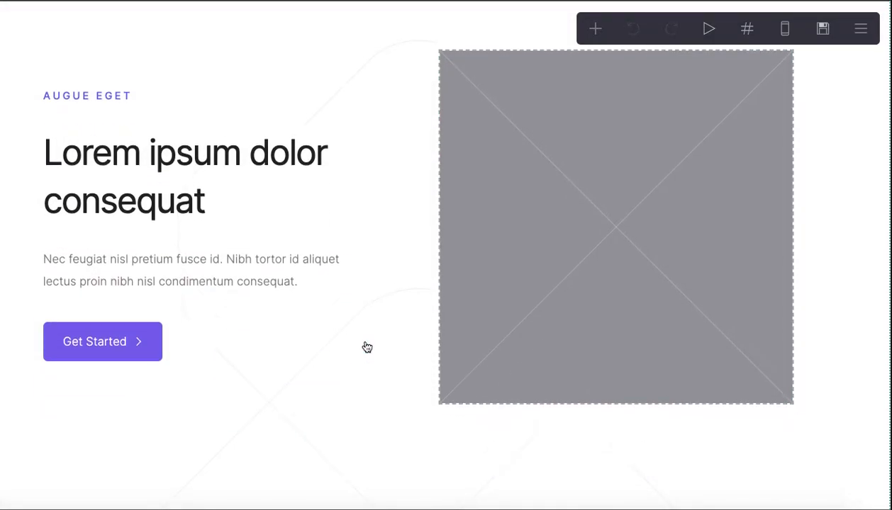
scroll(367, 347, down, 3)
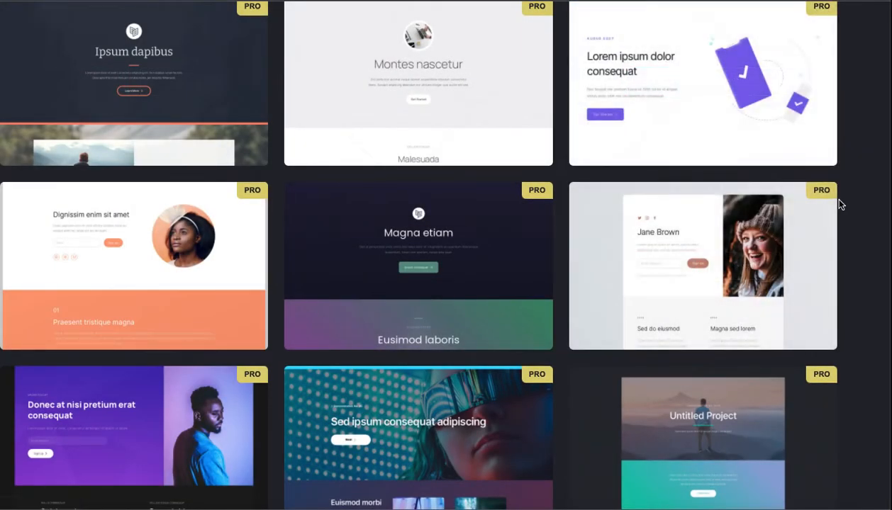
Create the site from the Pro landing template with social icons, an email sign-up form and a woman's portrait.
scroll(840, 204, down, 1)
scroll(839, 204, down, 1)
mouse_move(706, 234)
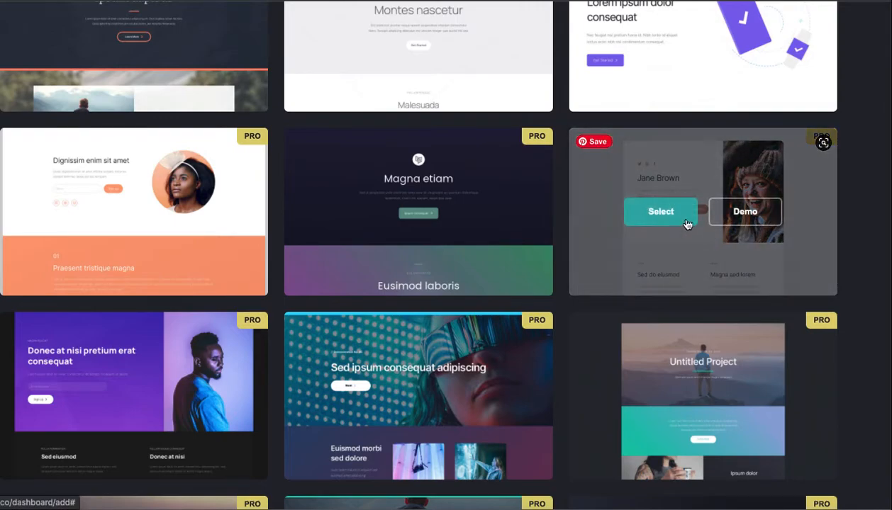
click(660, 211)
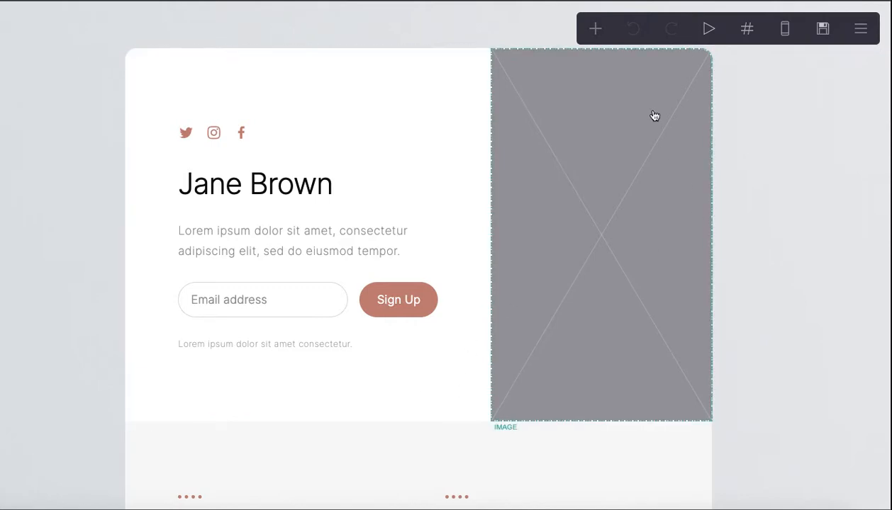
Choose the PNG group photo as the upload for the image placeholder beside the sign-up form.
click(631, 221)
click(71, 179)
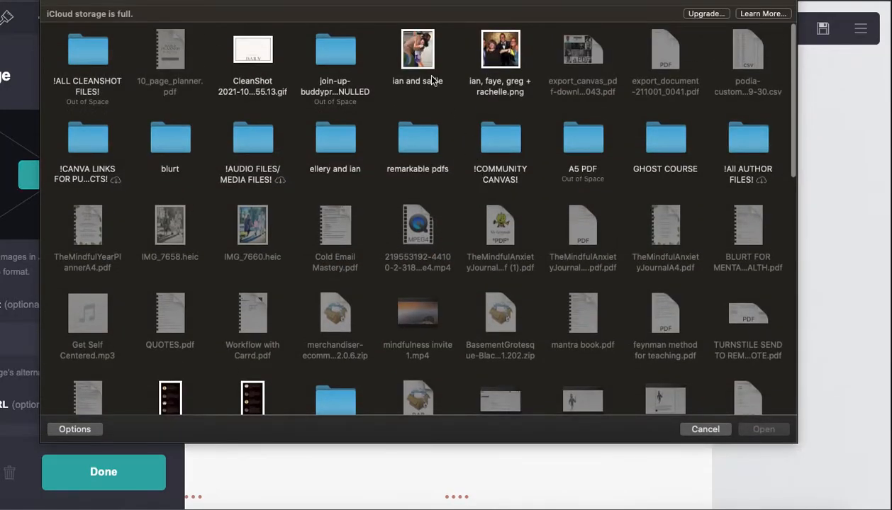
click(411, 53)
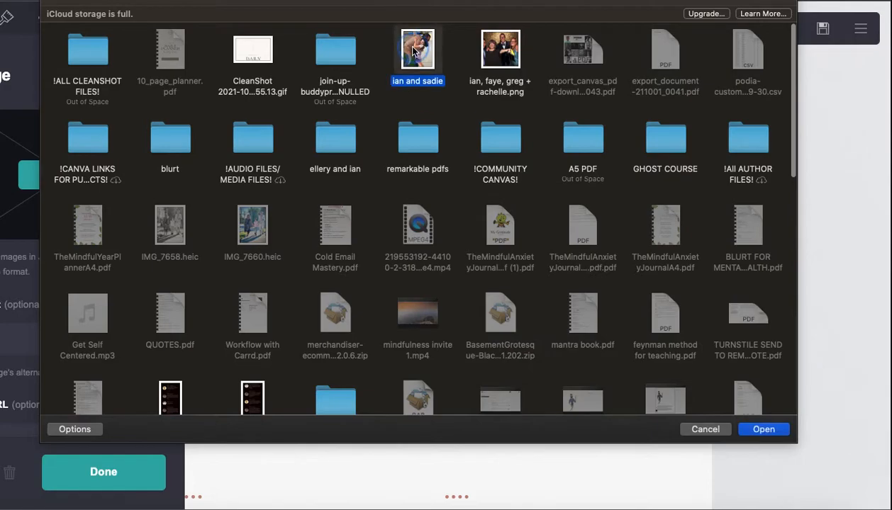
click(509, 58)
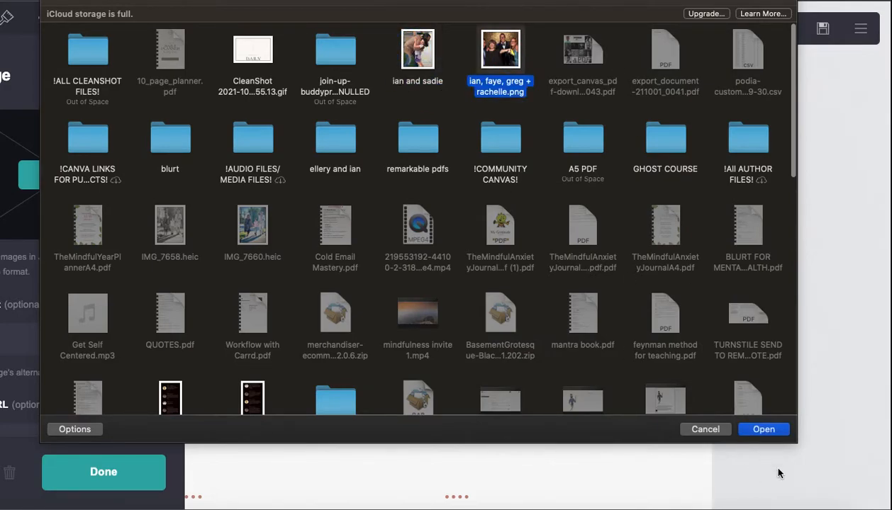
click(757, 428)
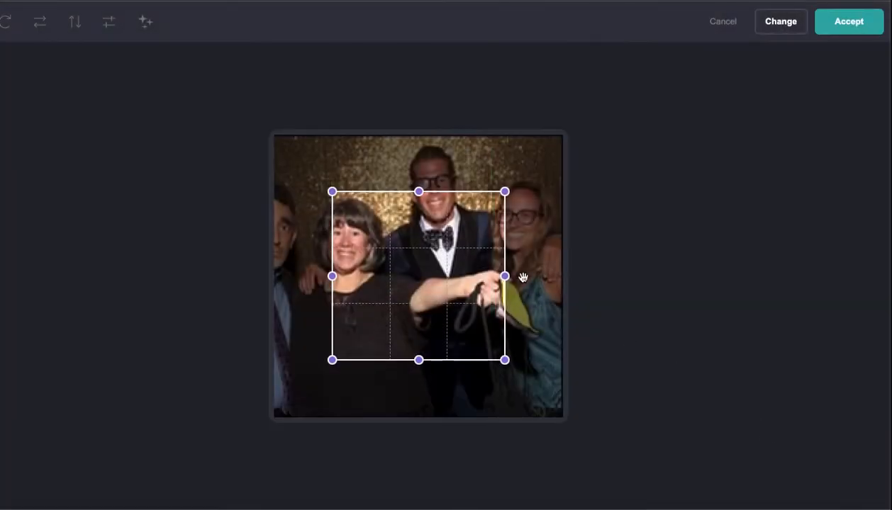
Expand the crop to cover the whole group photo, accept it, and finish editing the image beside the sign-up form.
drag(332, 191, 214, 100)
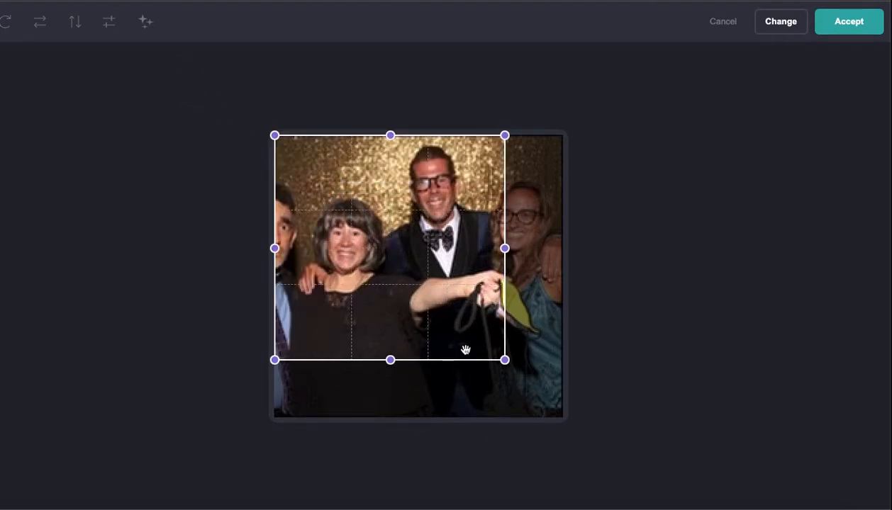
drag(504, 360, 691, 492)
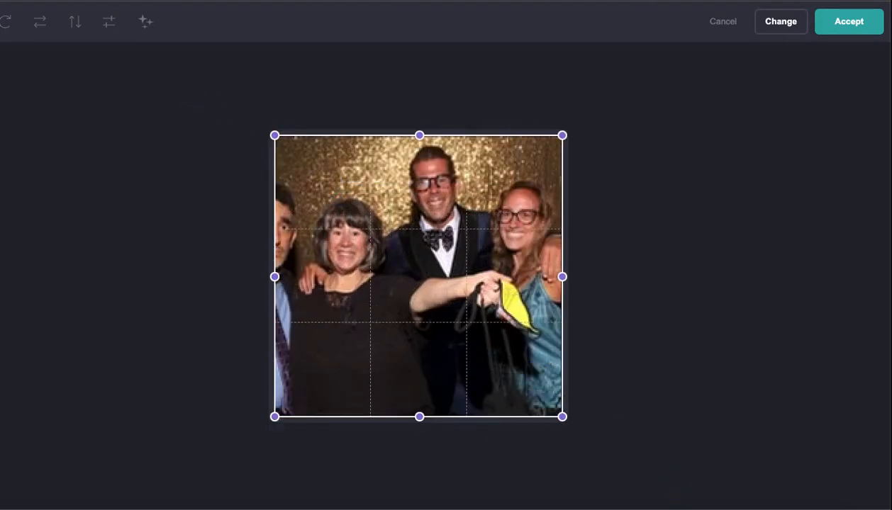
click(859, 27)
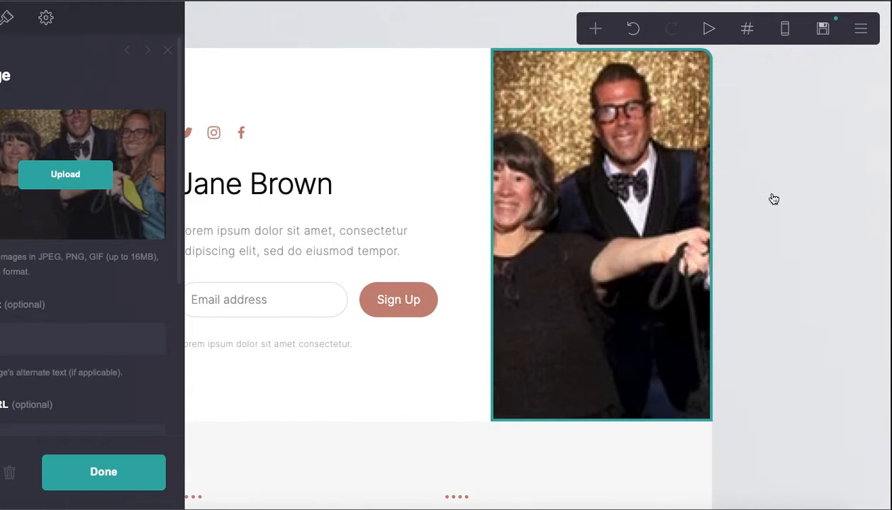
mouse_move(567, 234)
mouse_down()
mouse_move(522, 239)
mouse_move(579, 241)
mouse_up()
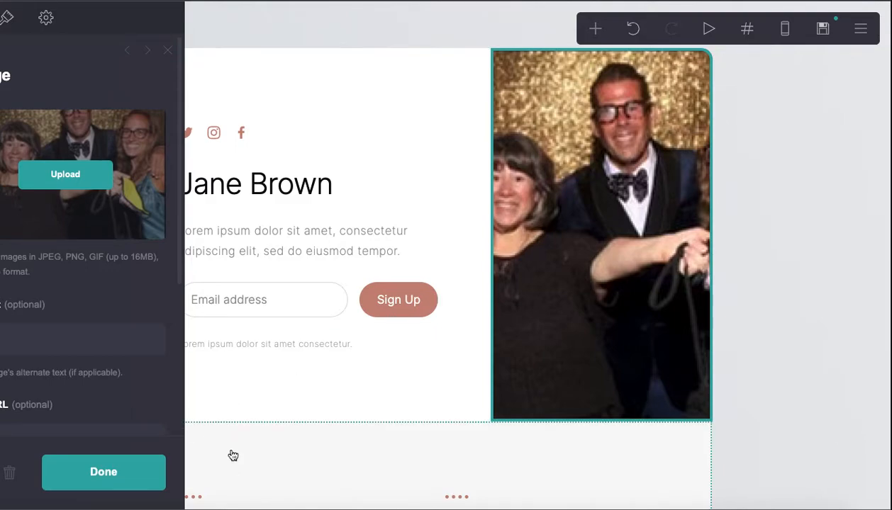
click(103, 472)
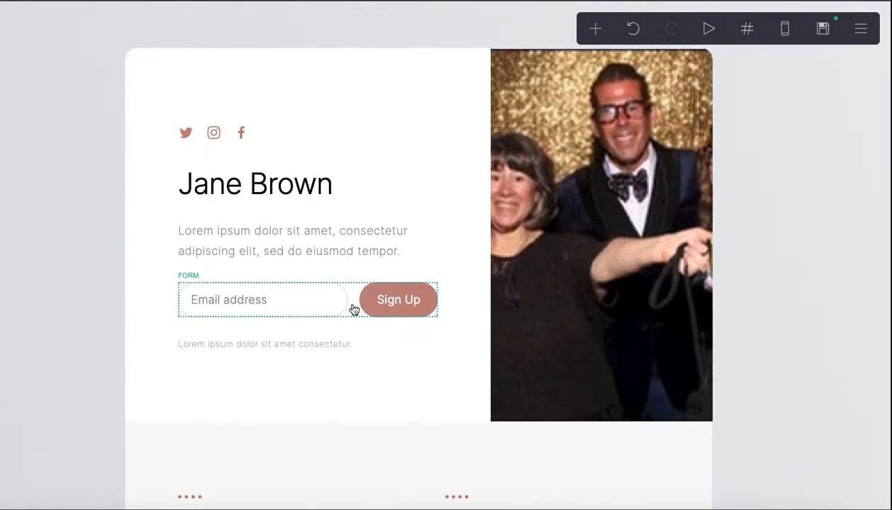
Set the email sign-up form to capture subscribers via Revue.
click(438, 297)
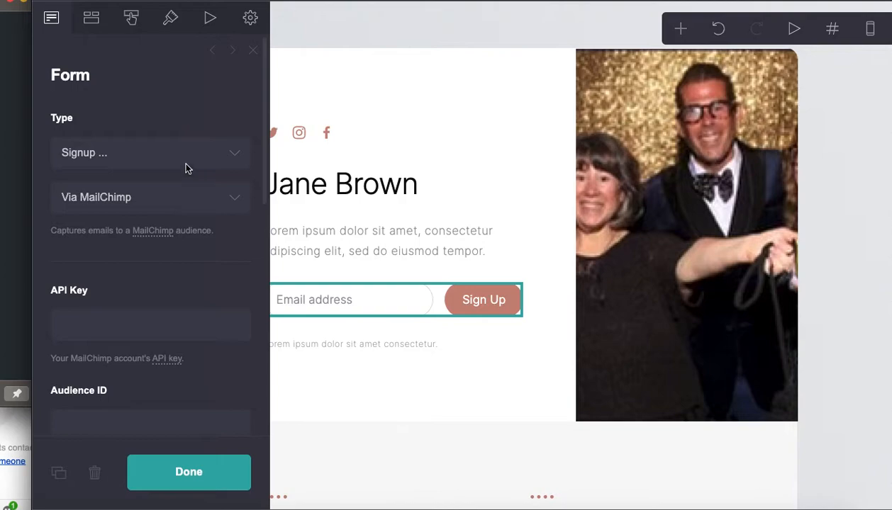
click(99, 164)
click(183, 159)
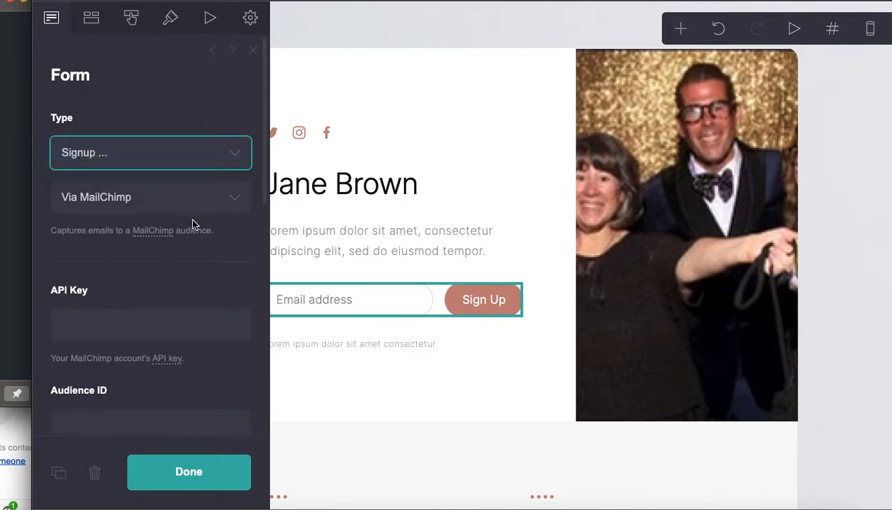
click(188, 208)
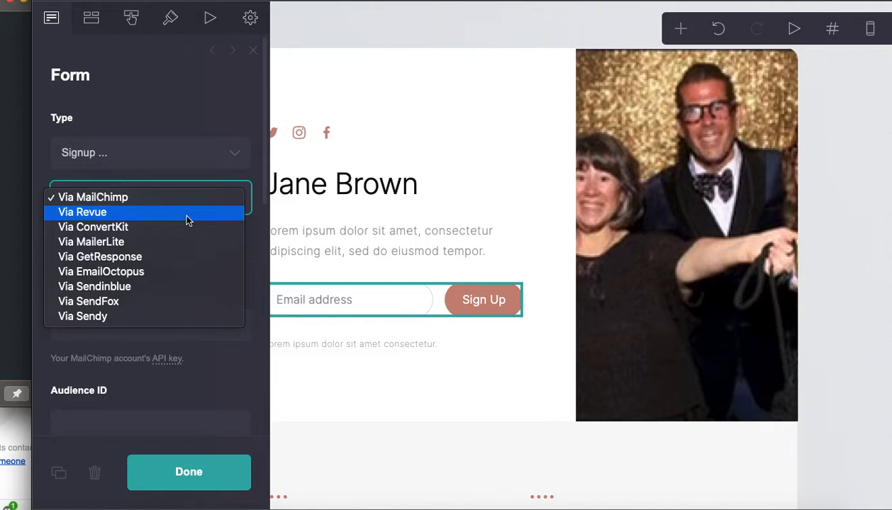
click(186, 216)
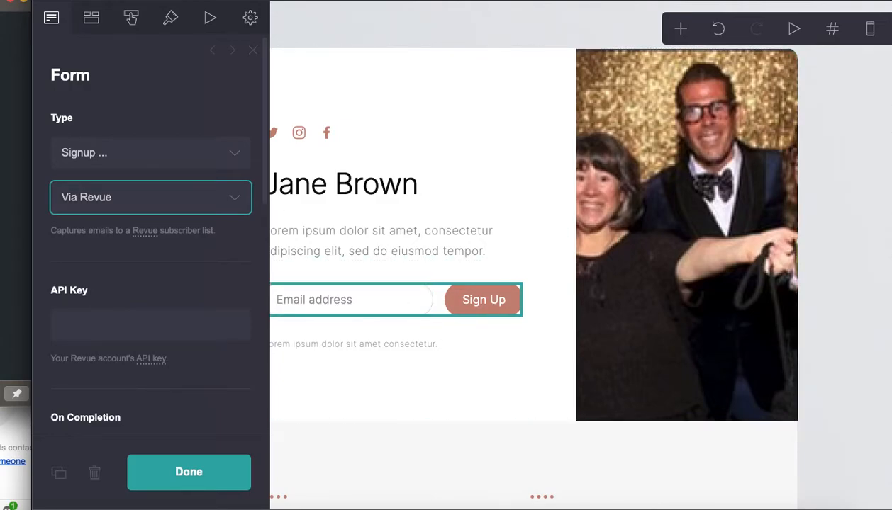
Copy the account's API key from Revue's integrations page and try to enter it as the sign-up form's API key.
key(ctrl+Tab)
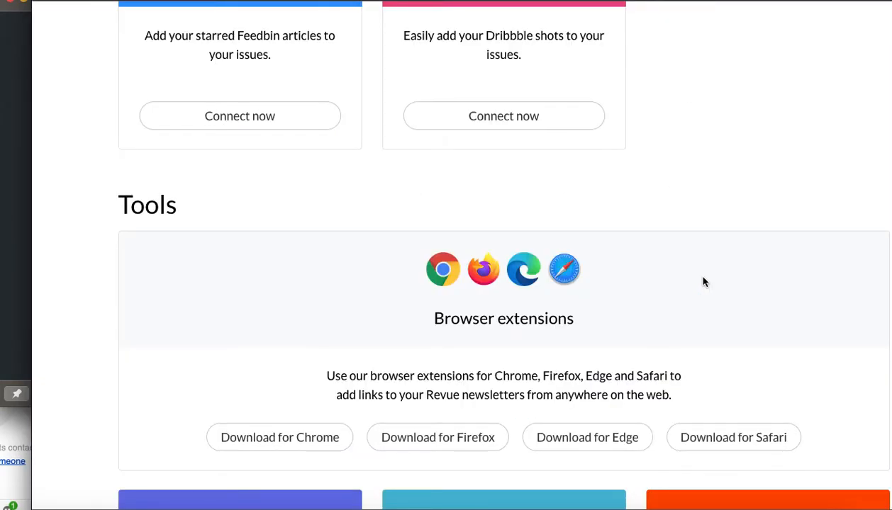
scroll(702, 282, down, 5)
scroll(702, 282, down, 7)
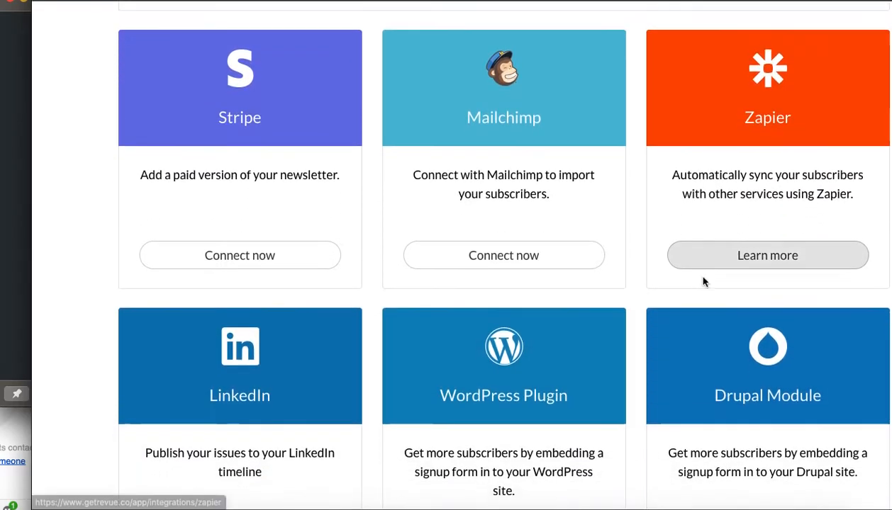
scroll(703, 282, down, 3)
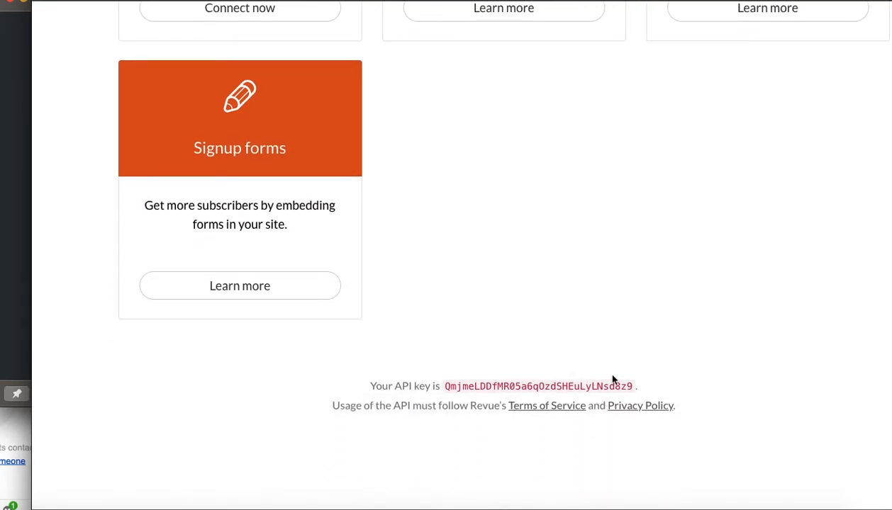
drag(645, 388, 444, 387)
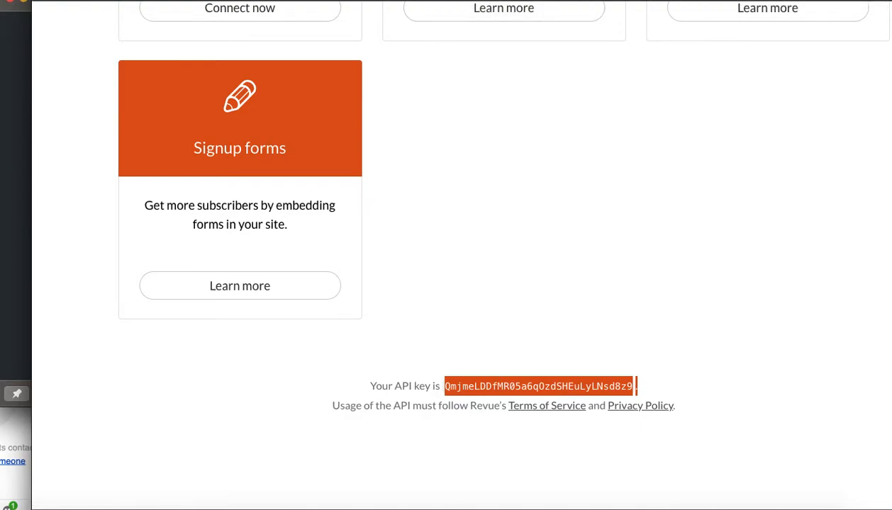
click(472, 1)
click(157, 320)
key(super+v)
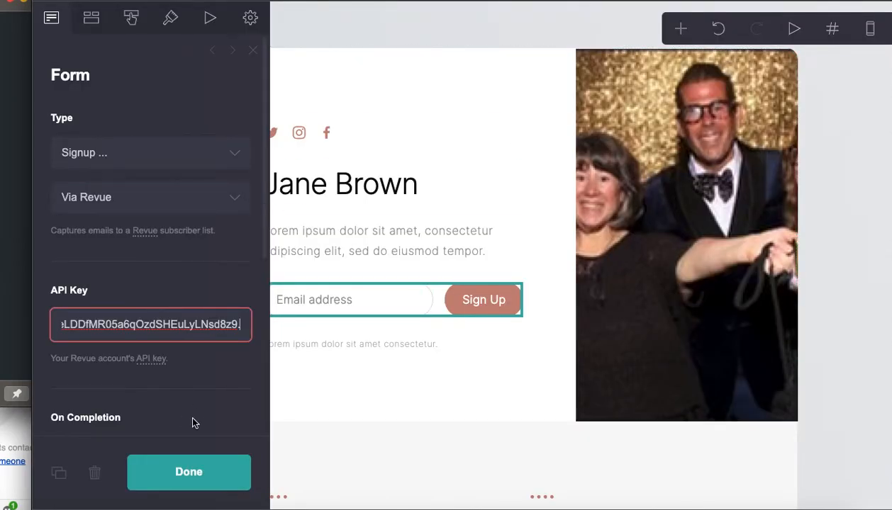
click(236, 423)
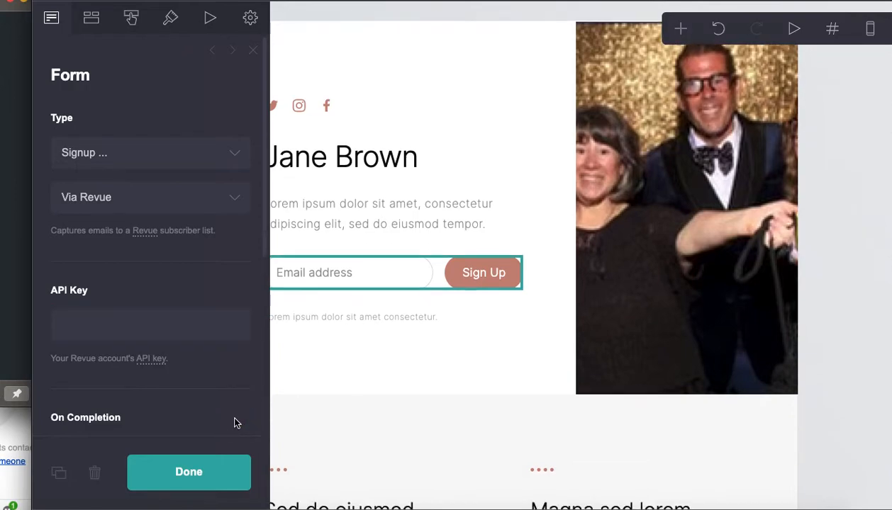
key(Down)
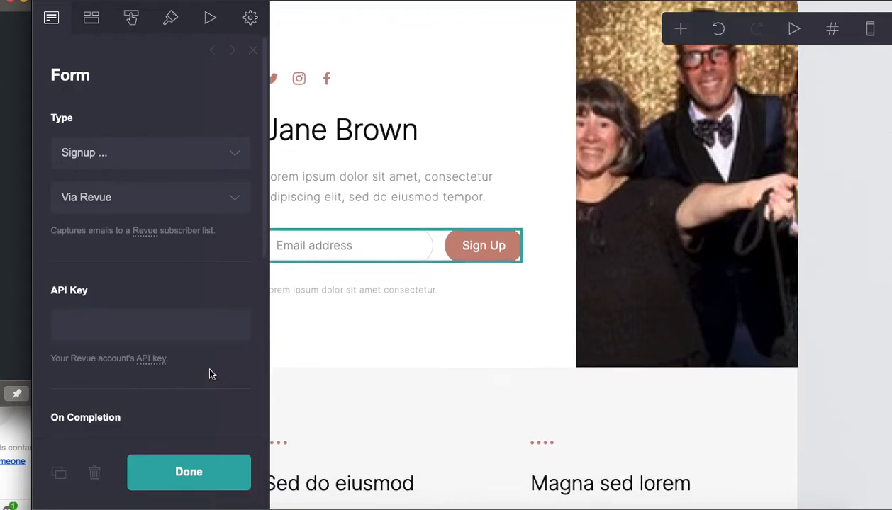
key(Down)
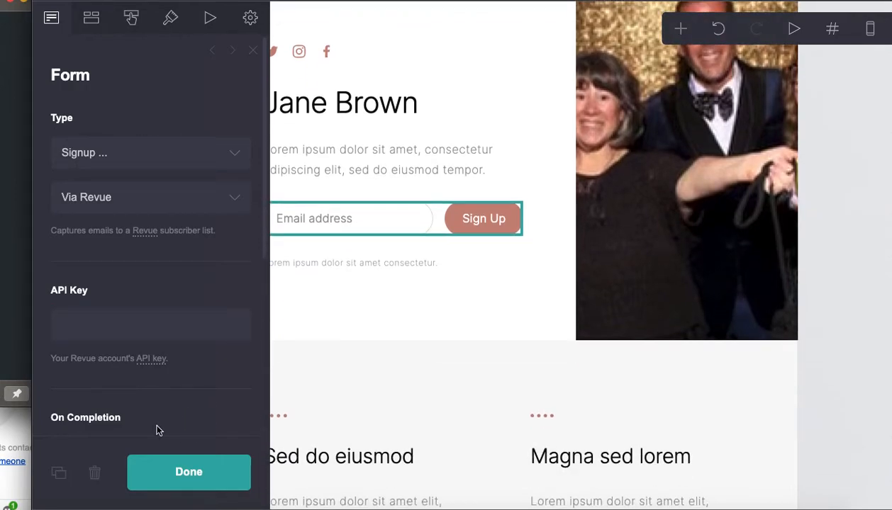
key(Down)
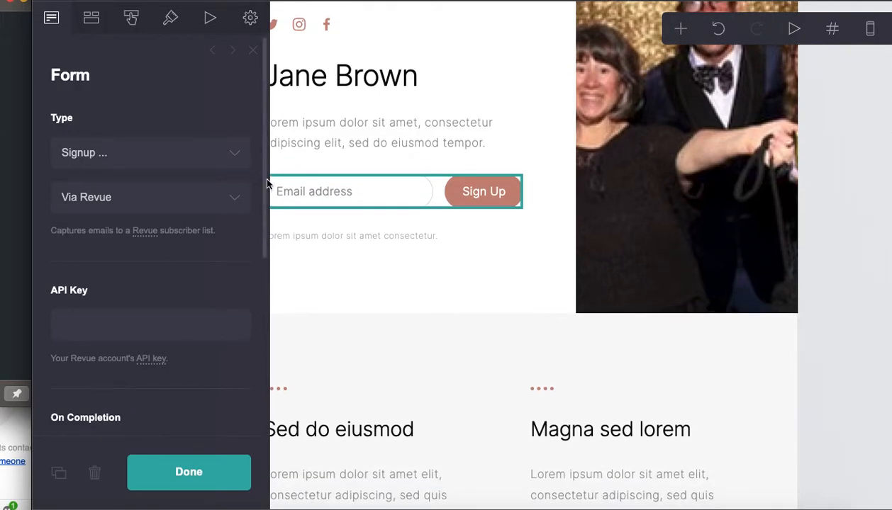
drag(264, 185, 259, 305)
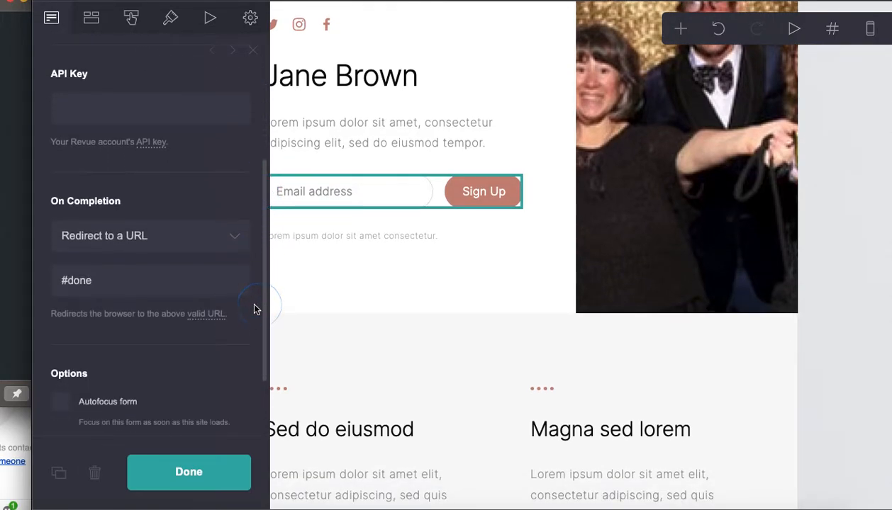
click(177, 241)
click(173, 240)
click(159, 280)
key(BackSpace)
key(BackSpace)
key(BackSpace)
key(BackSpace)
key(BackSpace)
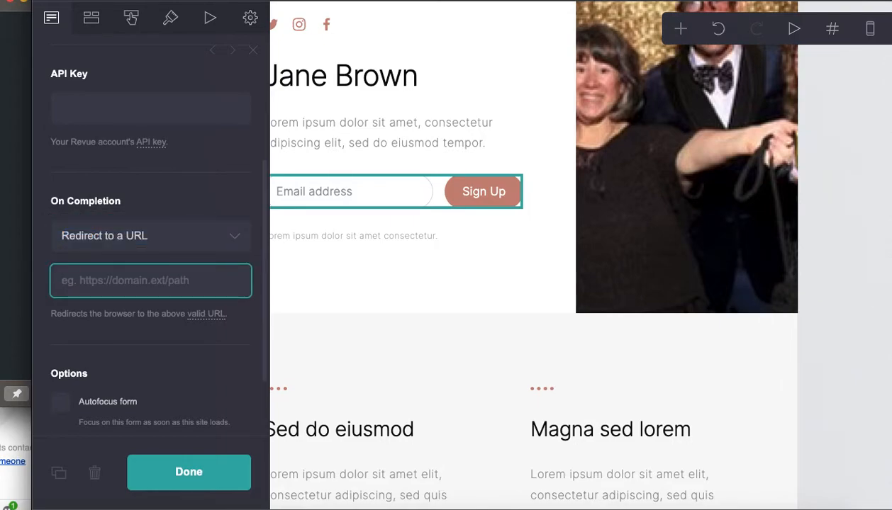
text(htt)
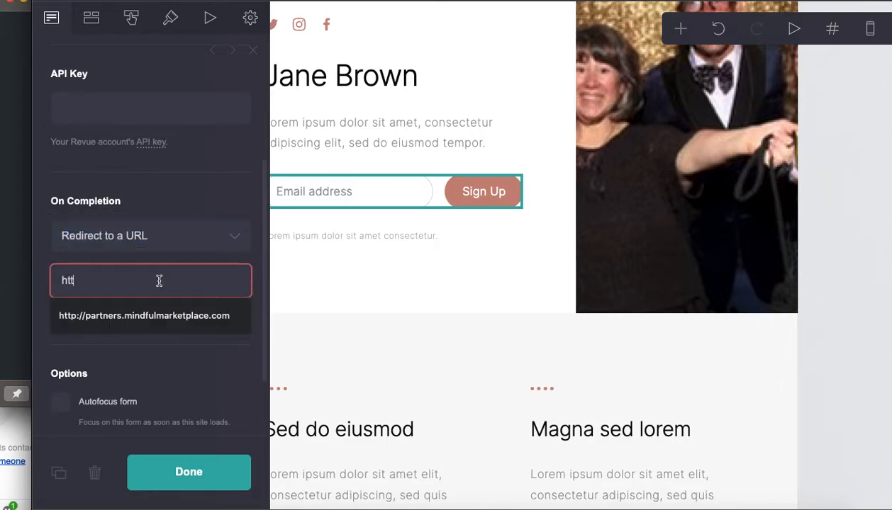
click(169, 319)
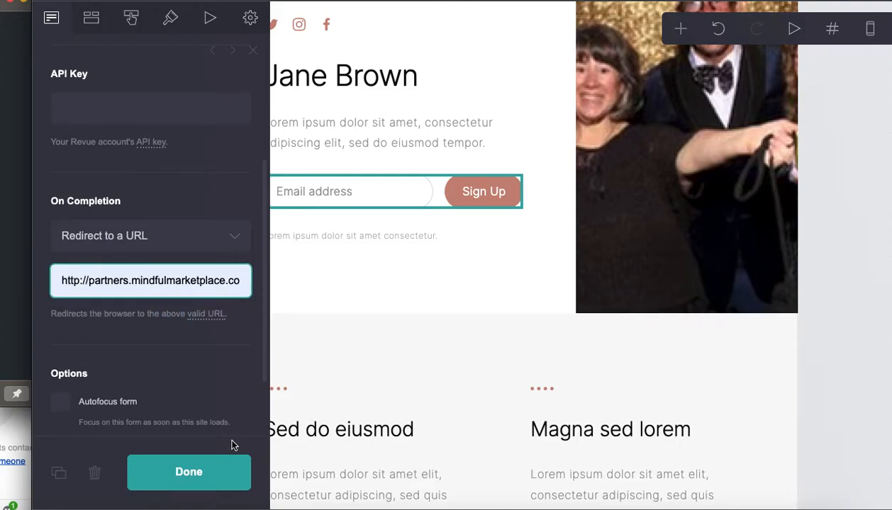
click(219, 472)
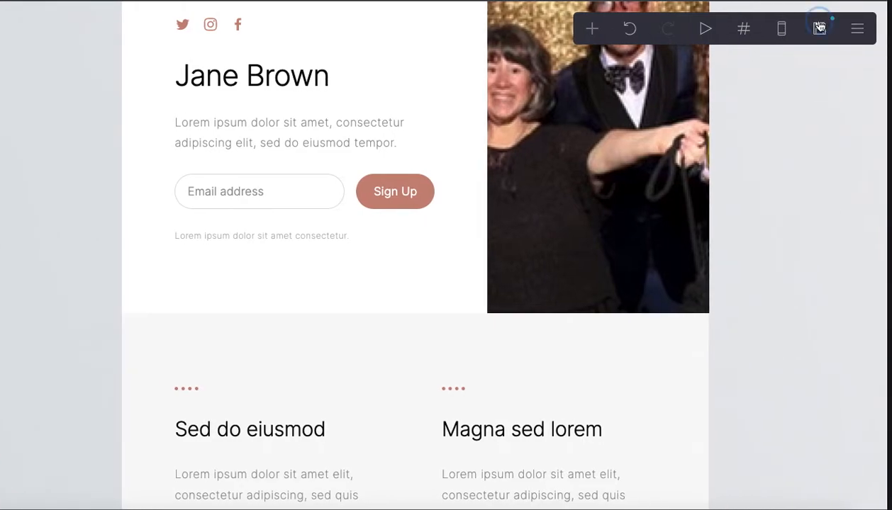
Start publishing the site and enter a newsletter-themed .carrd.co address for it.
click(819, 29)
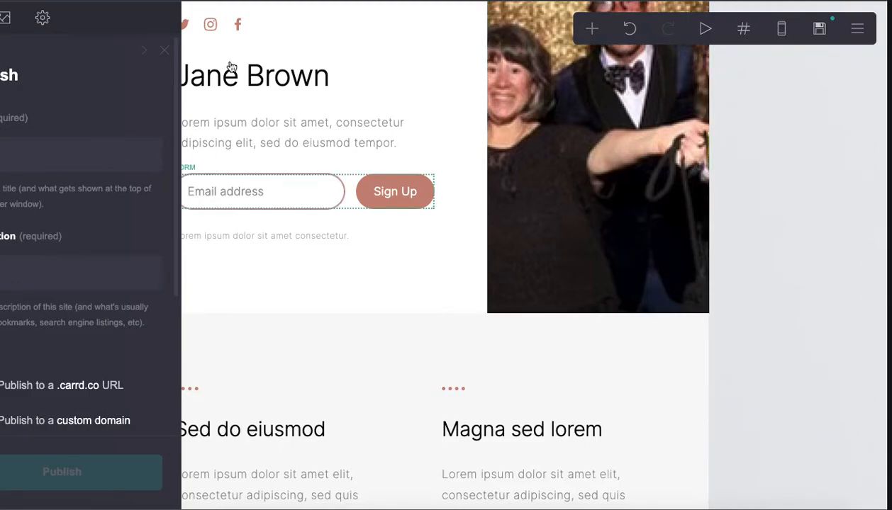
drag(173, 278, 176, 404)
click(57, 363)
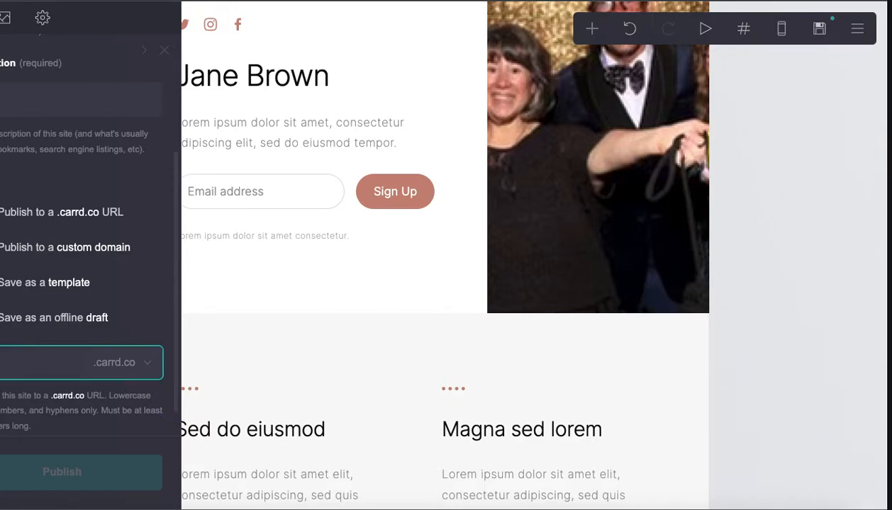
text(ww)
key(BackSpace)
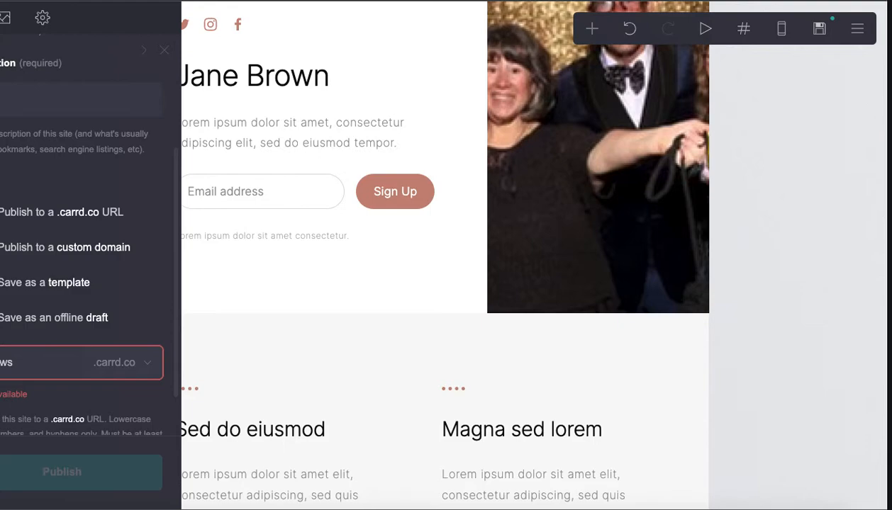
text(letter)
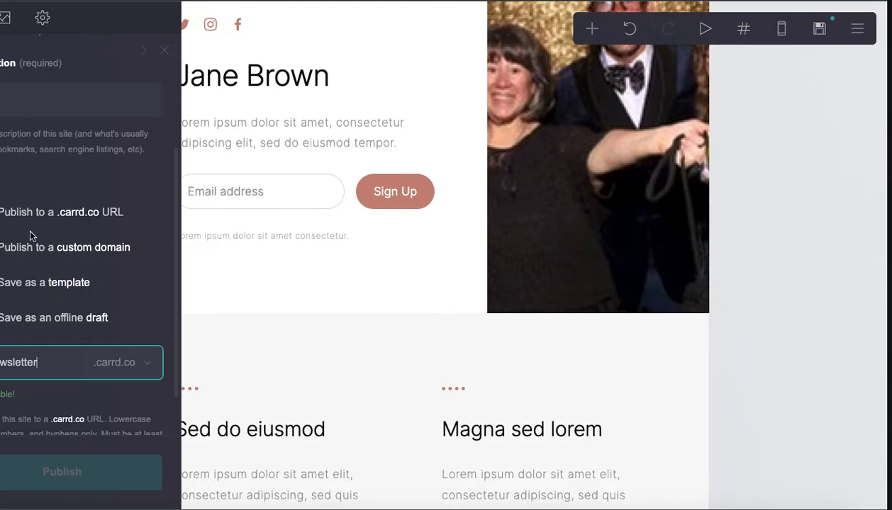
Enter a site title ending in "new news" and a description ending in "new newsletter" in the publish settings.
click(103, 63)
scroll(103, 63, up, 2)
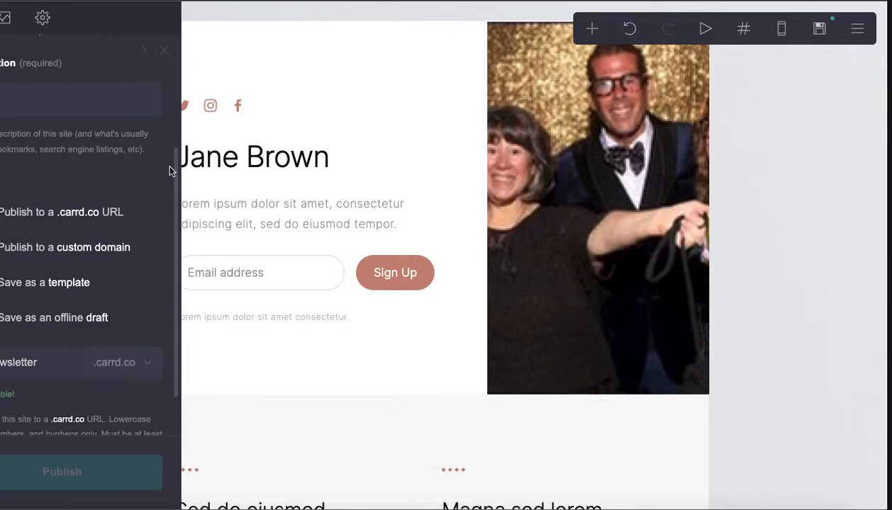
drag(174, 166, 175, 100)
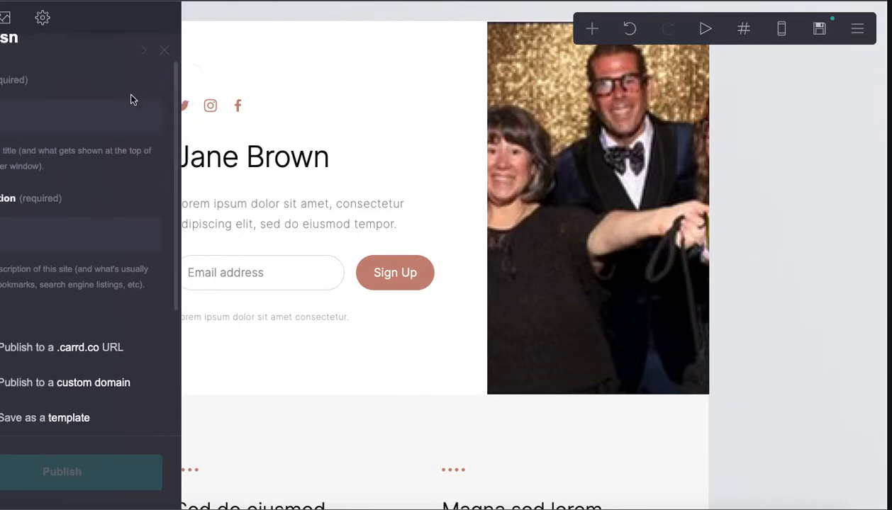
click(119, 111)
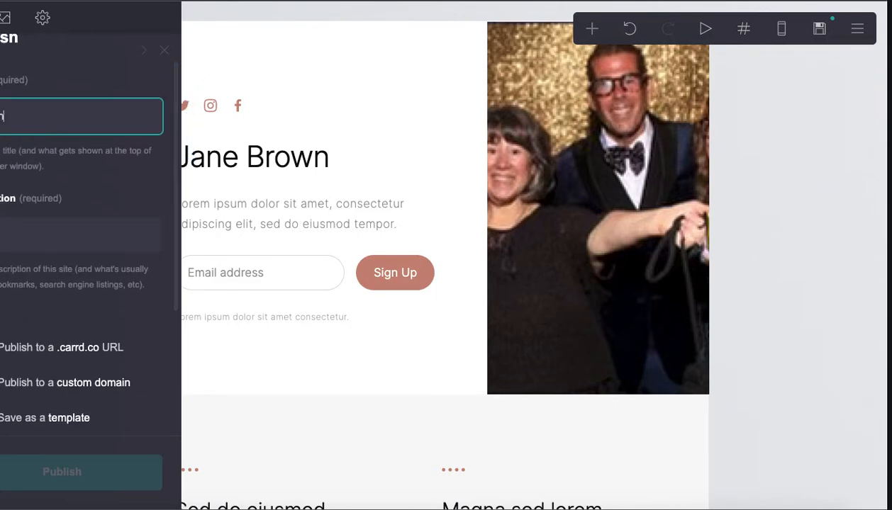
click(112, 243)
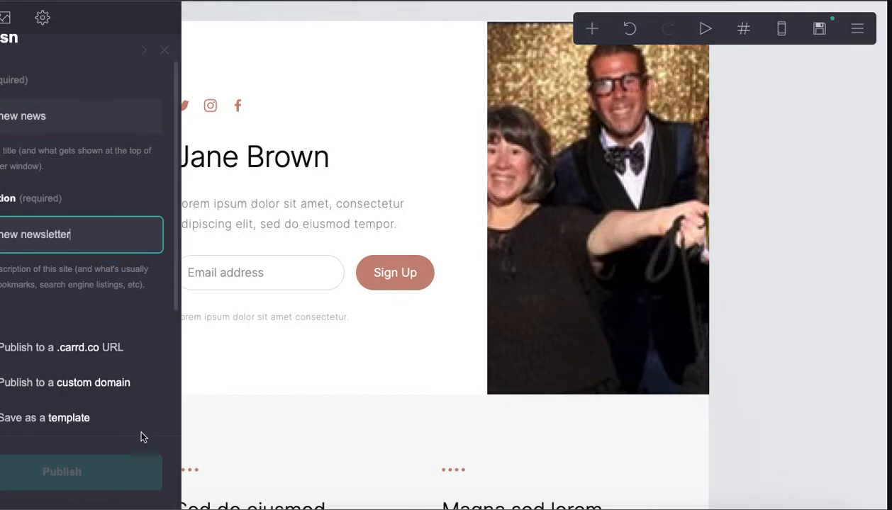
drag(175, 302, 169, 453)
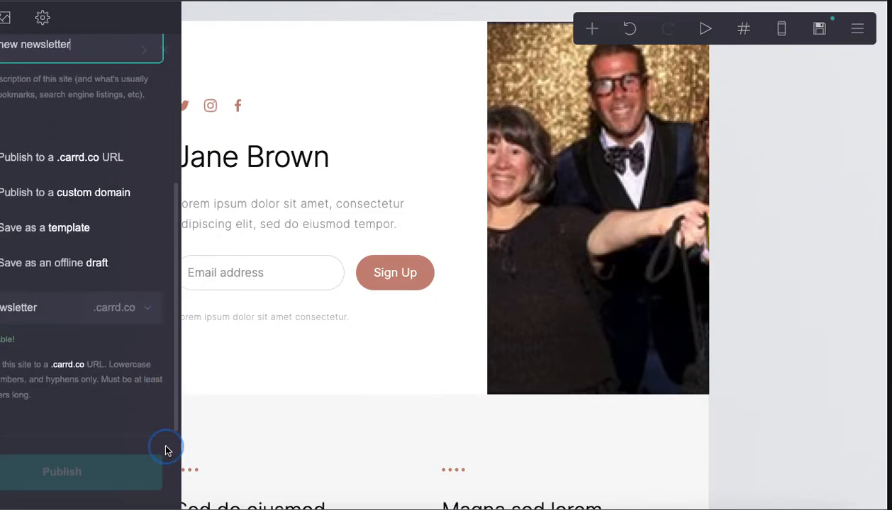
click(137, 432)
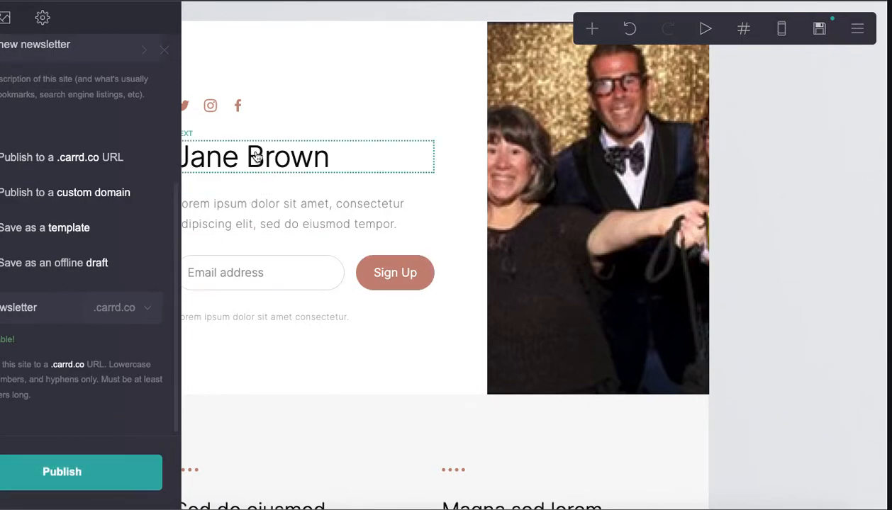
Replace the placeholder name in the page's main heading with the site owner's full name and finish editing the text.
click(351, 159)
click(351, 159)
click(351, 160)
drag(74, 145, 1, 115)
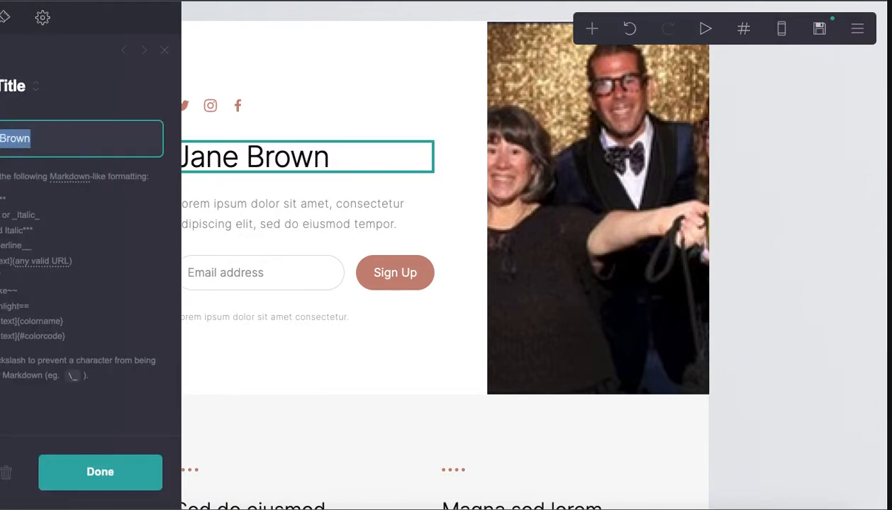
key(BackSpace)
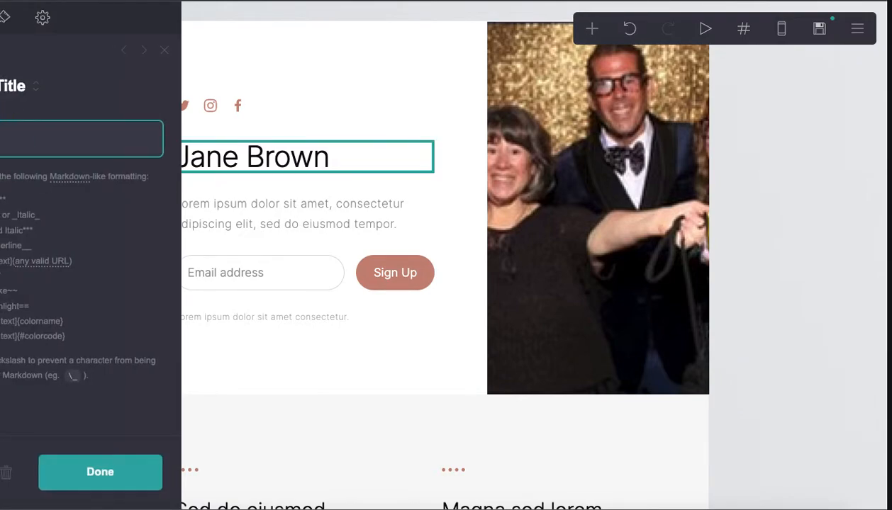
text(Jan Holland)
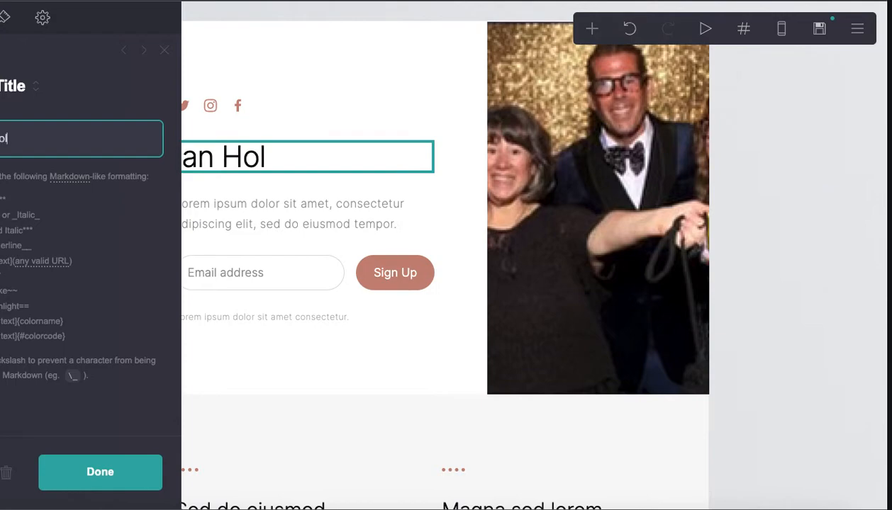
text(er)
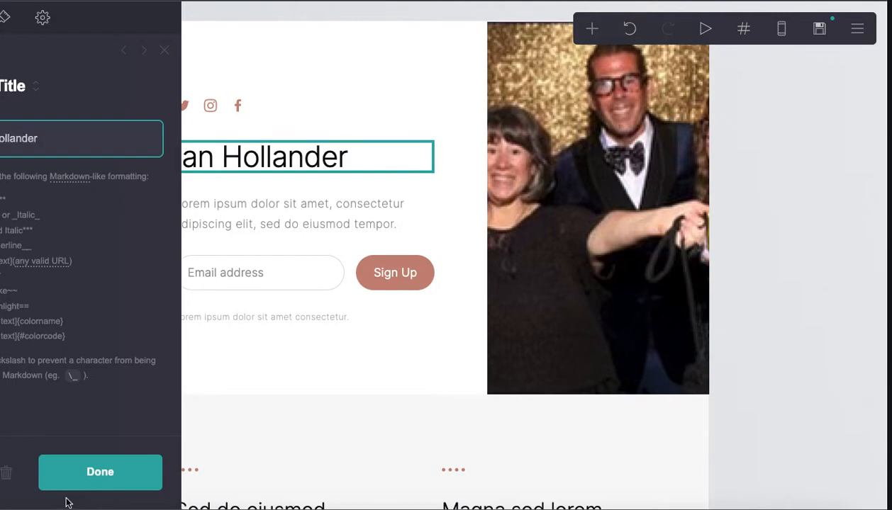
click(119, 482)
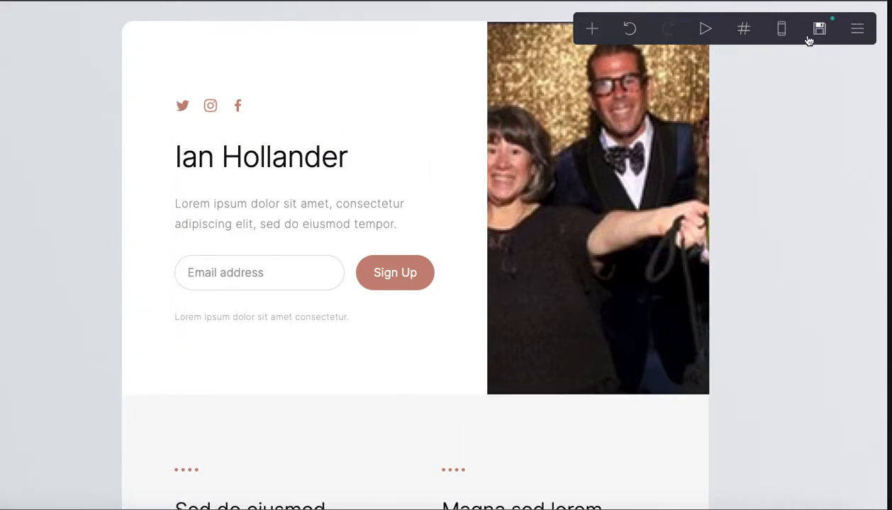
Try to publish the site to its .carrd.co address and go to the first unfinished element.
click(819, 29)
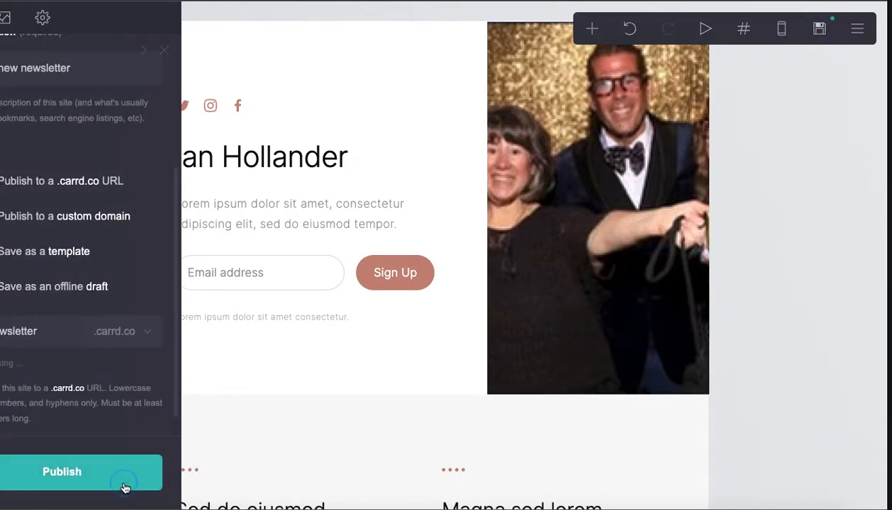
click(125, 486)
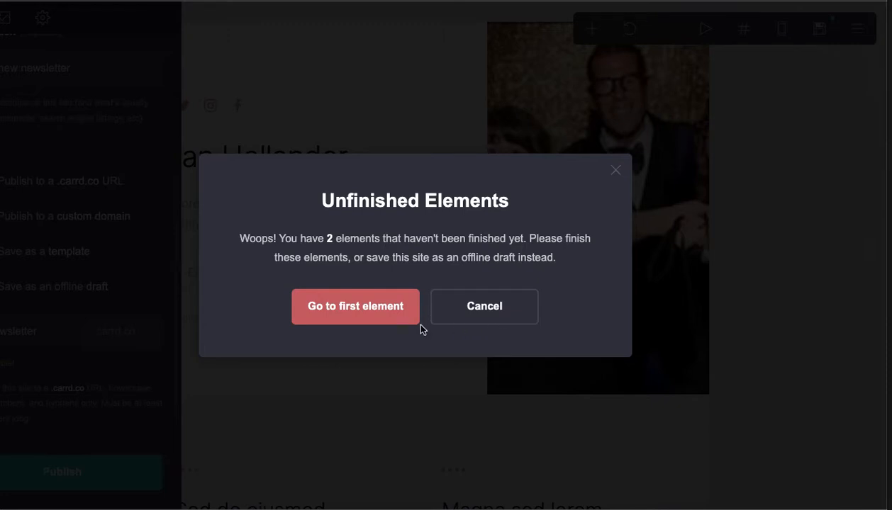
click(359, 313)
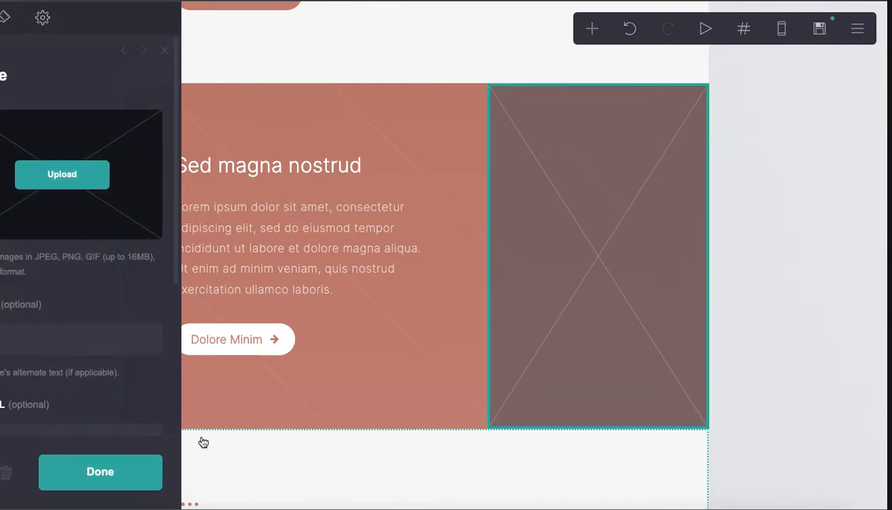
Delete the empty image beside "Sed magna nostrud", and delete that whole container without preserving its contents.
click(32, 480)
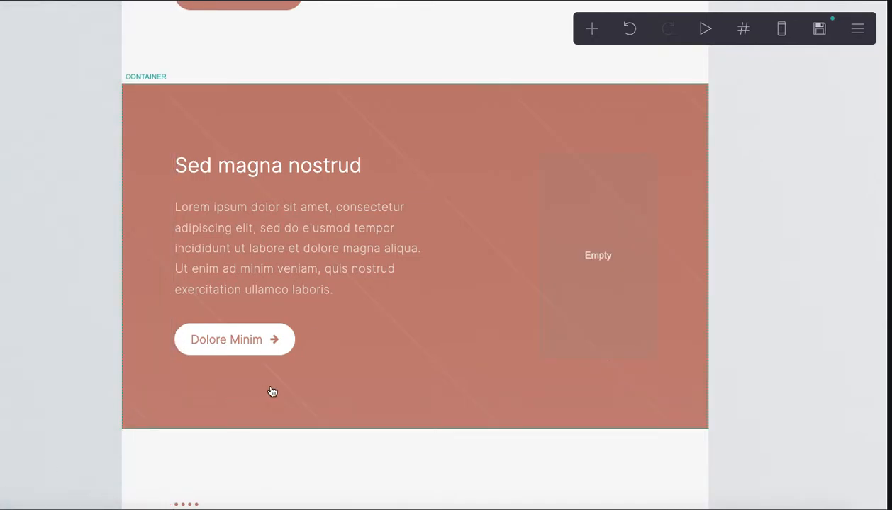
click(384, 146)
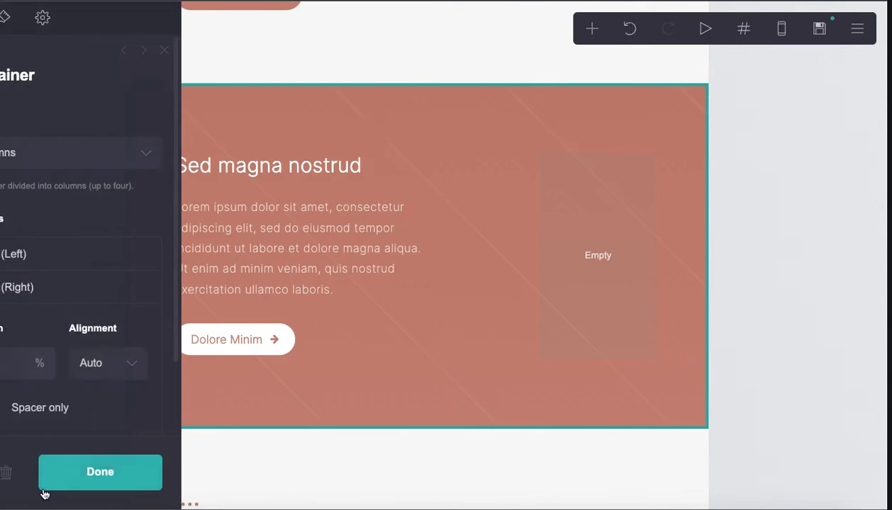
click(9, 475)
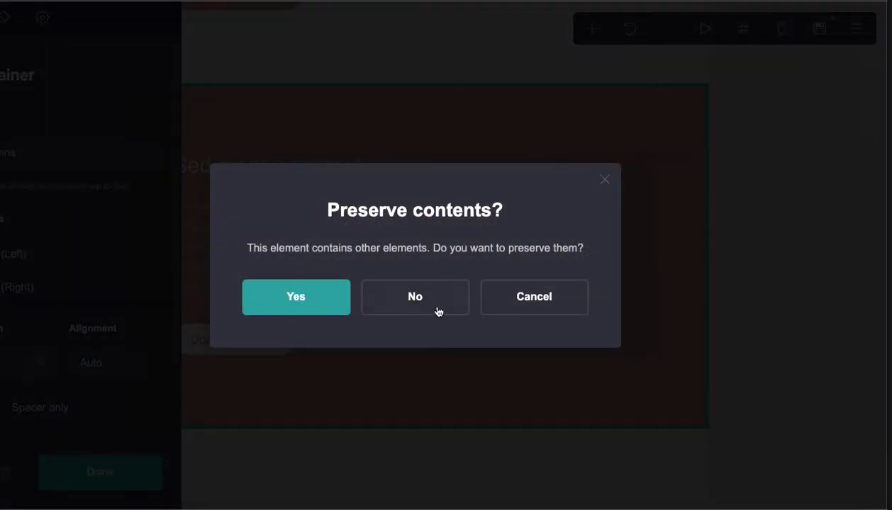
click(434, 313)
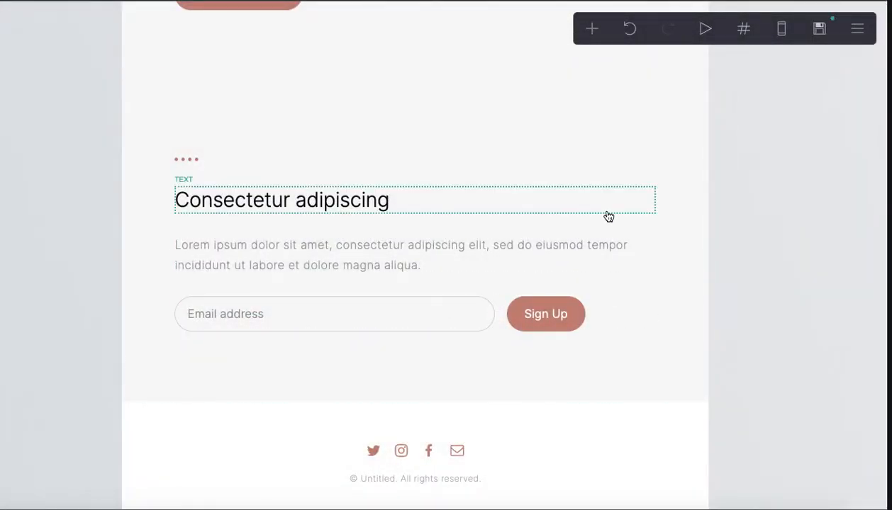
Delete the "Consectetur adipiscing" container with the second sign-up form, without preserving its contents.
scroll(608, 216, up, 3)
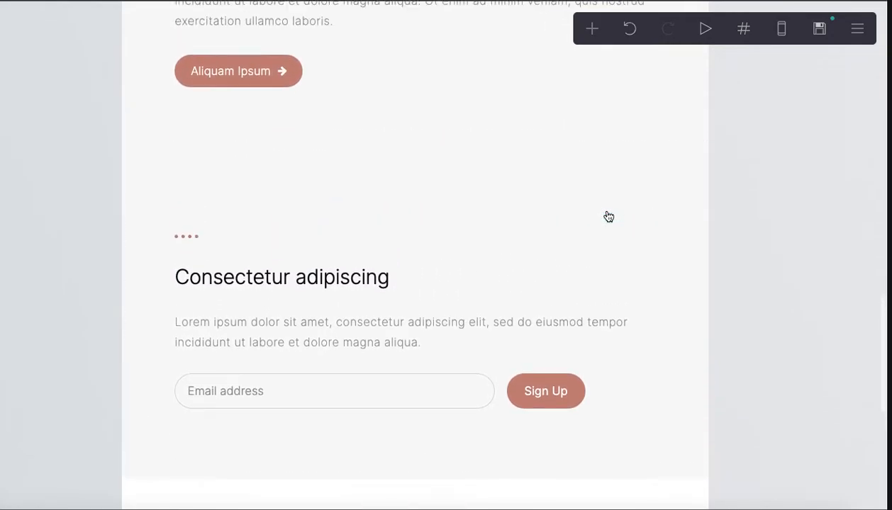
scroll(609, 217, up, 8)
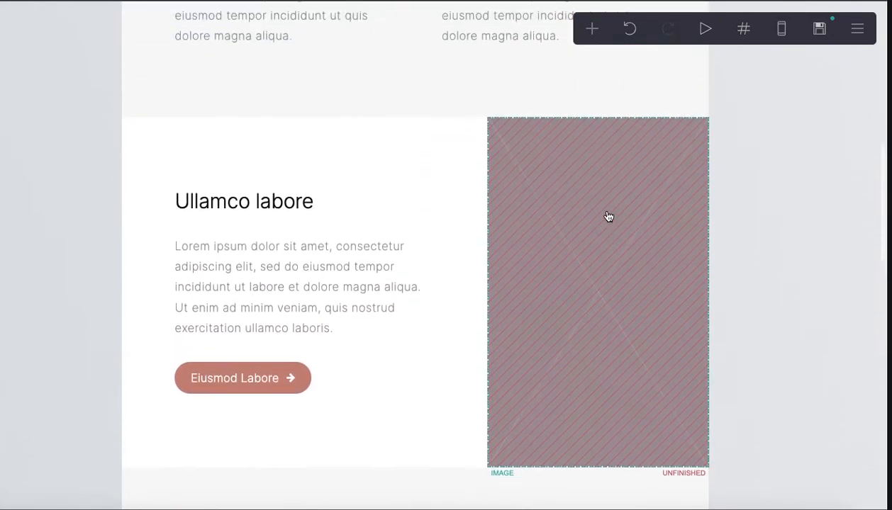
scroll(608, 216, up, 8)
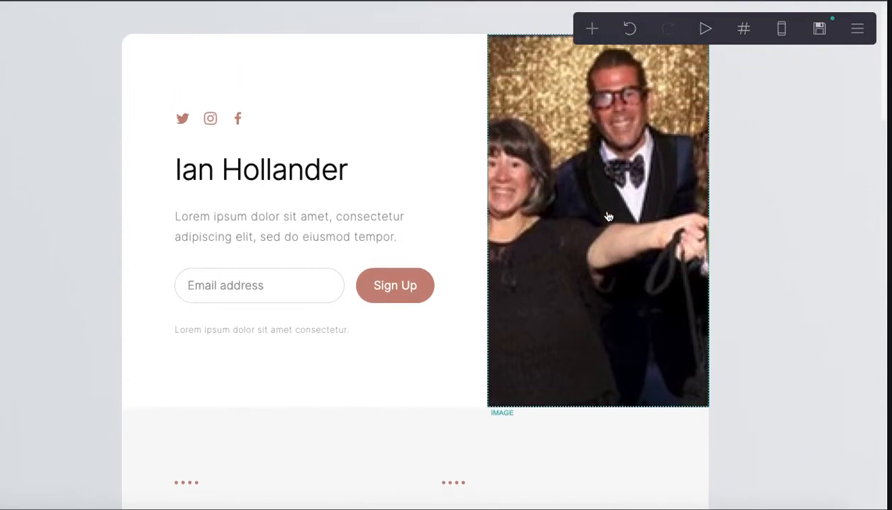
scroll(609, 216, down, 9)
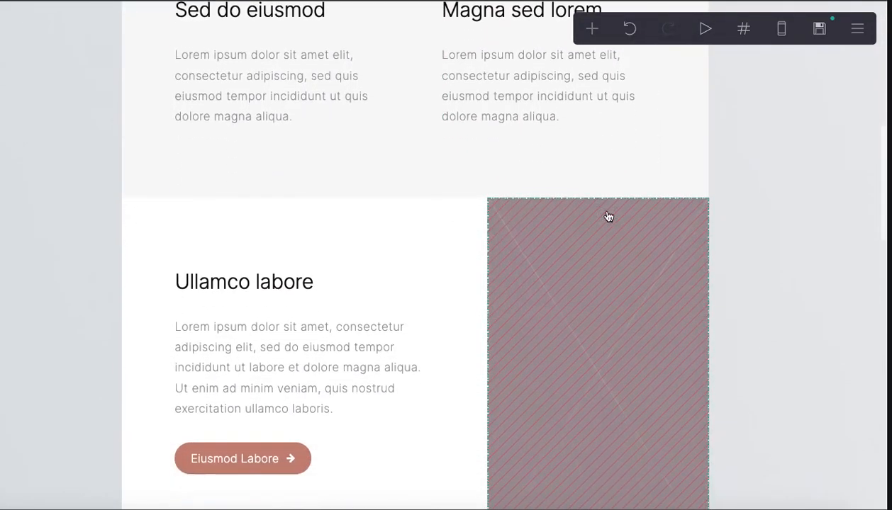
scroll(608, 216, down, 5)
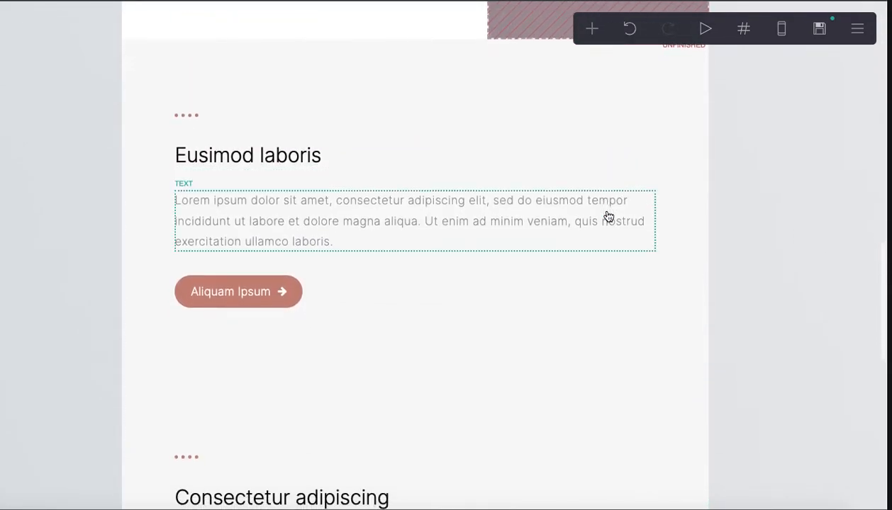
scroll(608, 216, down, 4)
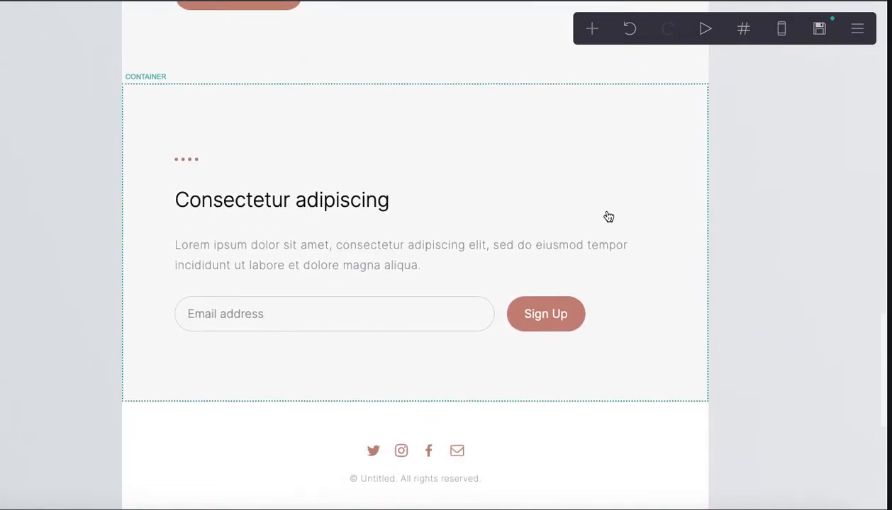
click(474, 152)
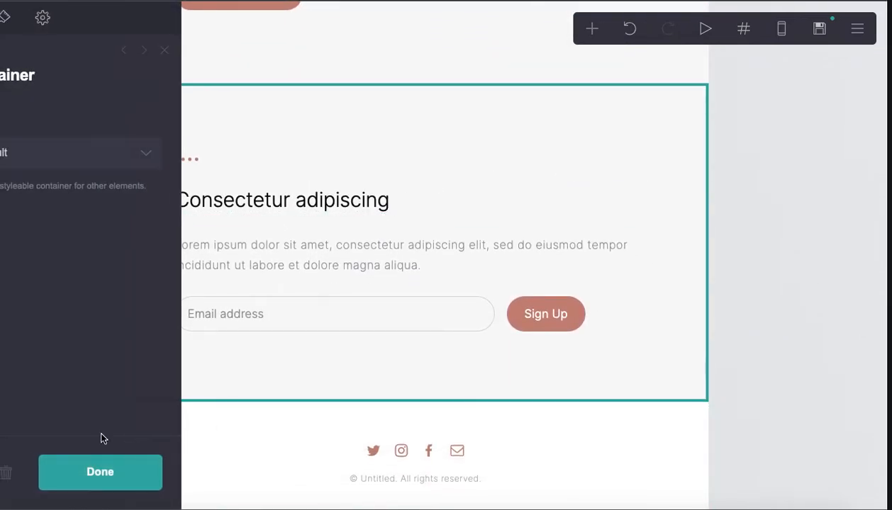
click(9, 473)
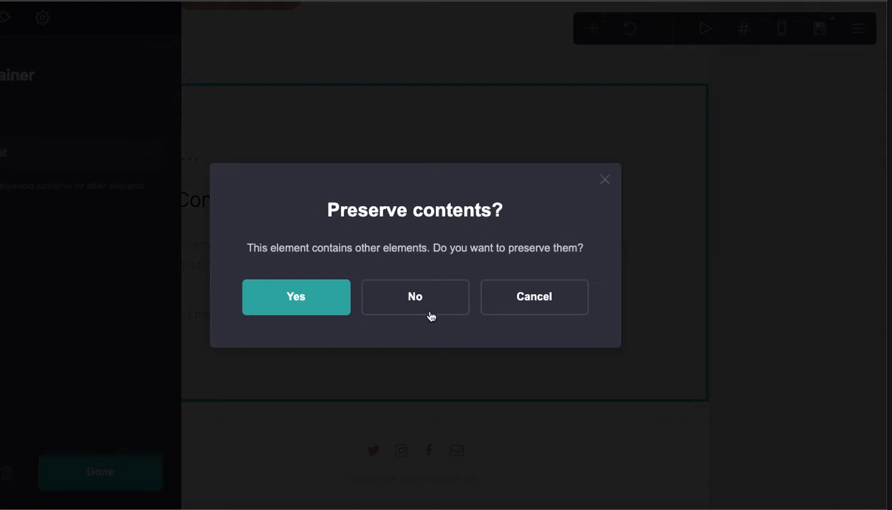
click(428, 310)
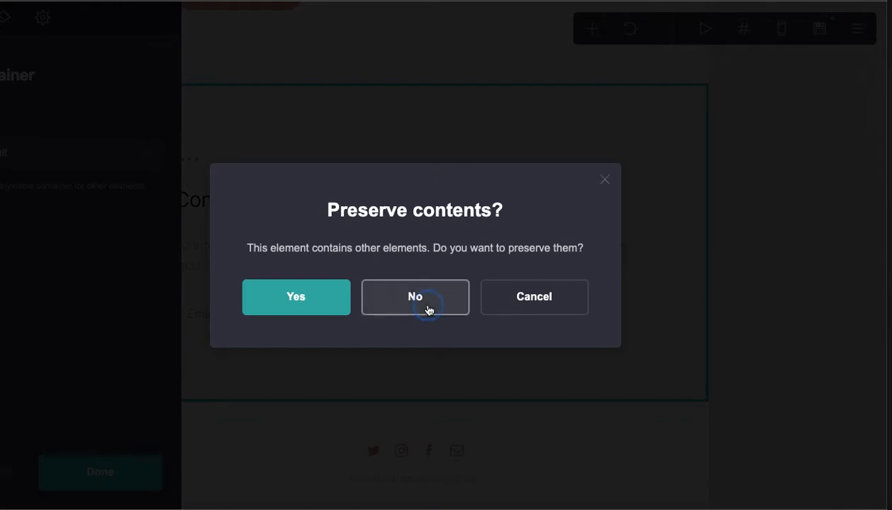
Try again to publish the site and go to the remaining unfinished element.
click(818, 28)
click(105, 468)
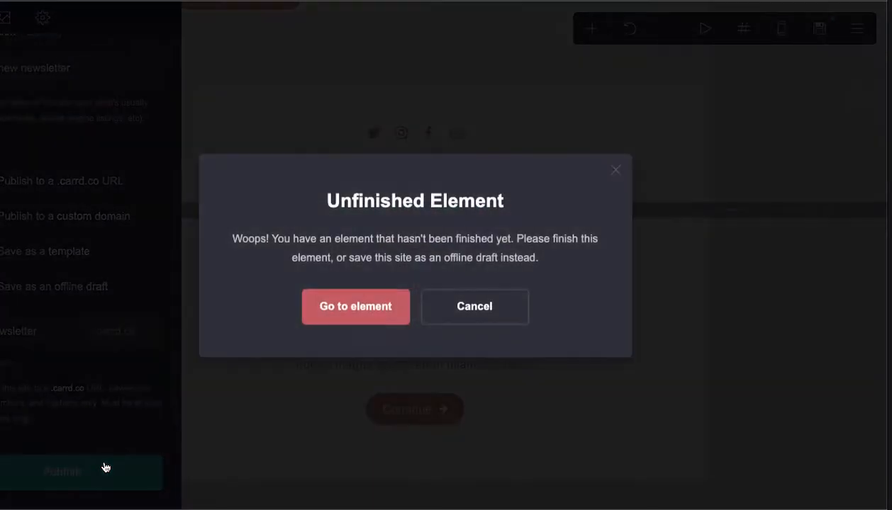
click(367, 316)
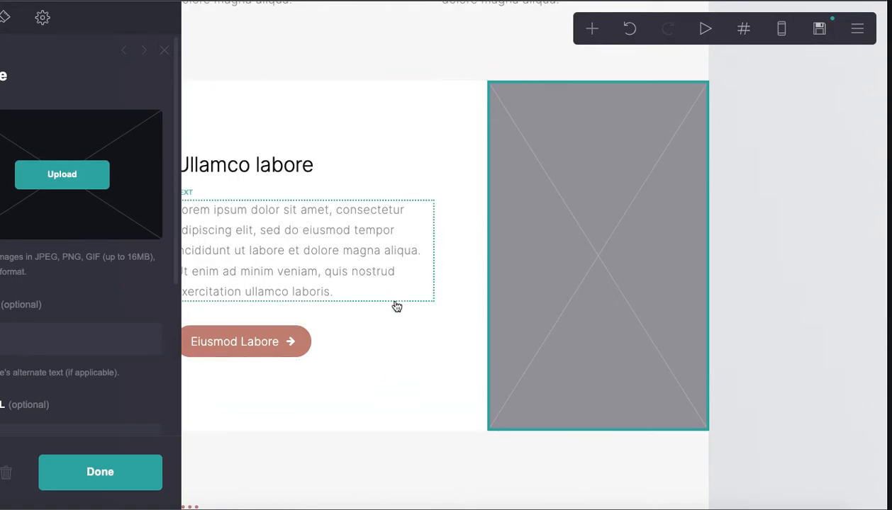
Delete the "Ullamco labore" container with its empty image, without preserving its contents.
click(387, 97)
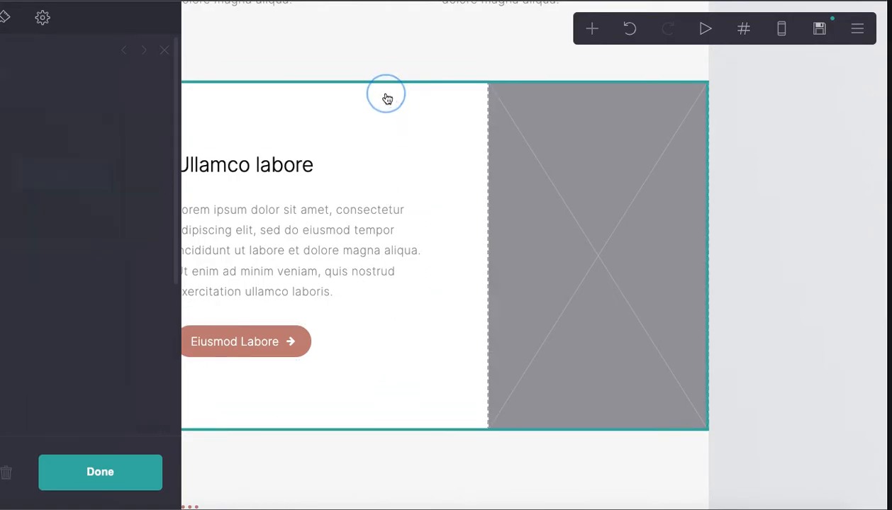
click(7, 477)
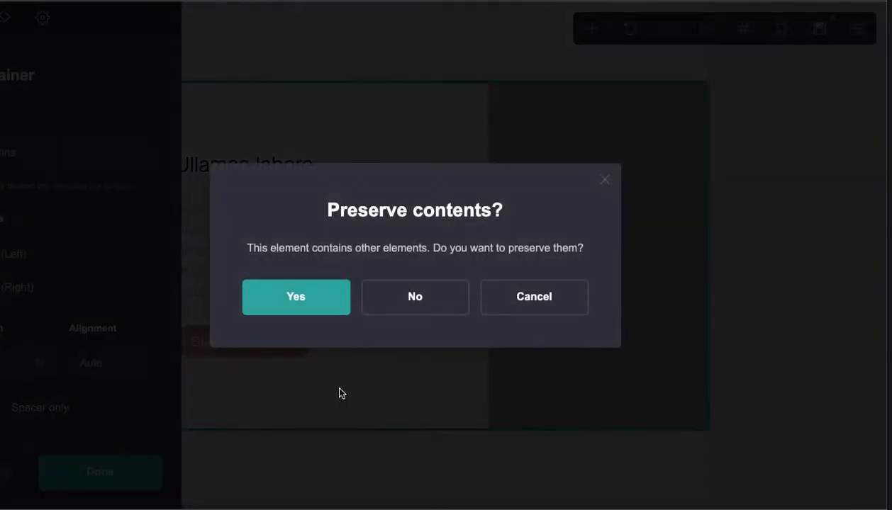
click(409, 305)
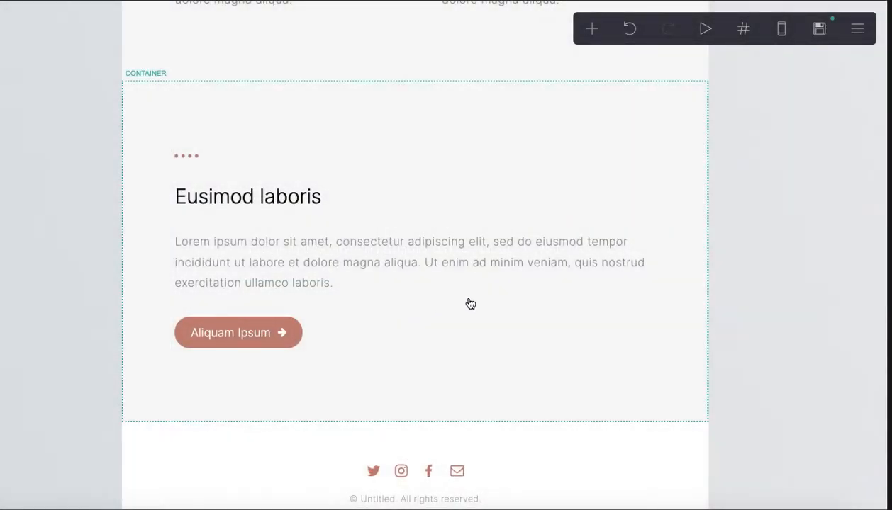
Publish the site to mynewsletter.carrd.co and view the live page.
click(821, 30)
click(117, 475)
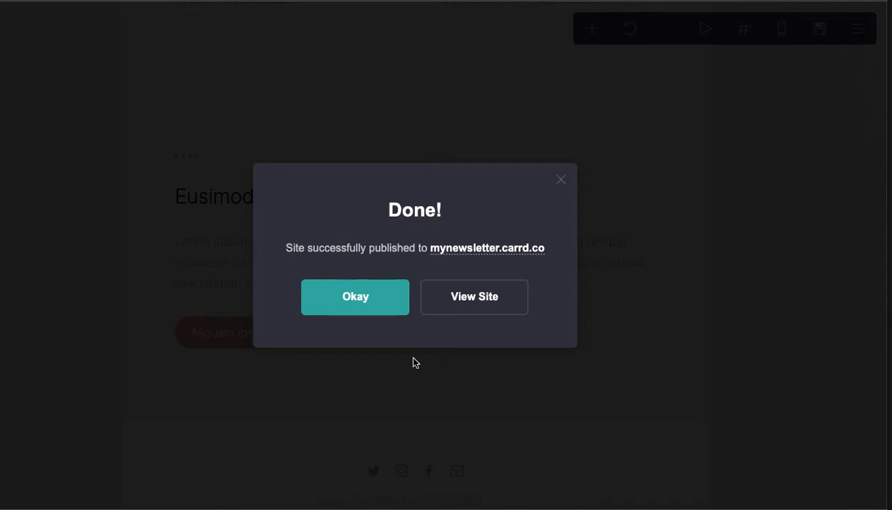
click(479, 315)
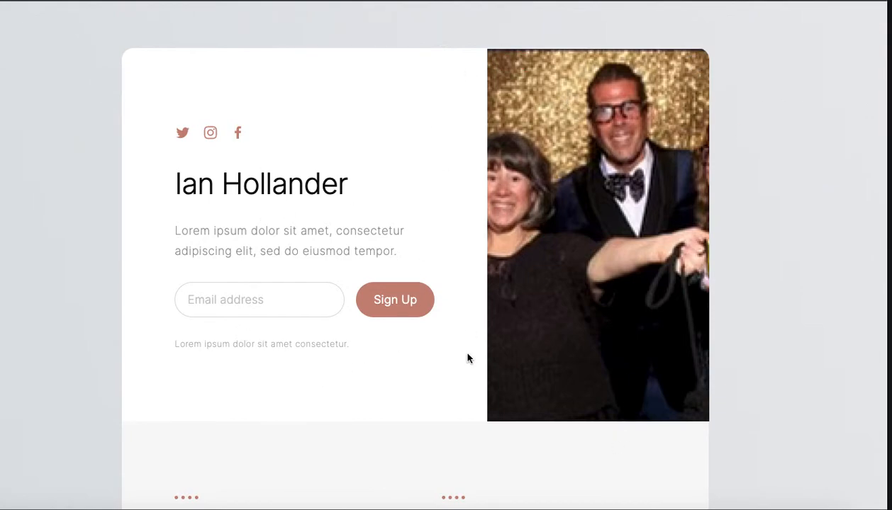
Test the sign-up form on the live page by submitting an e-mail address.
click(239, 305)
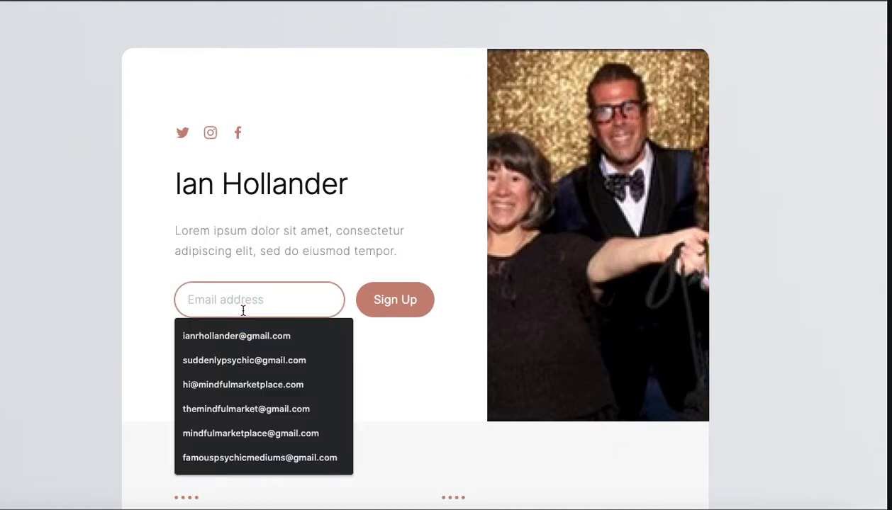
click(250, 330)
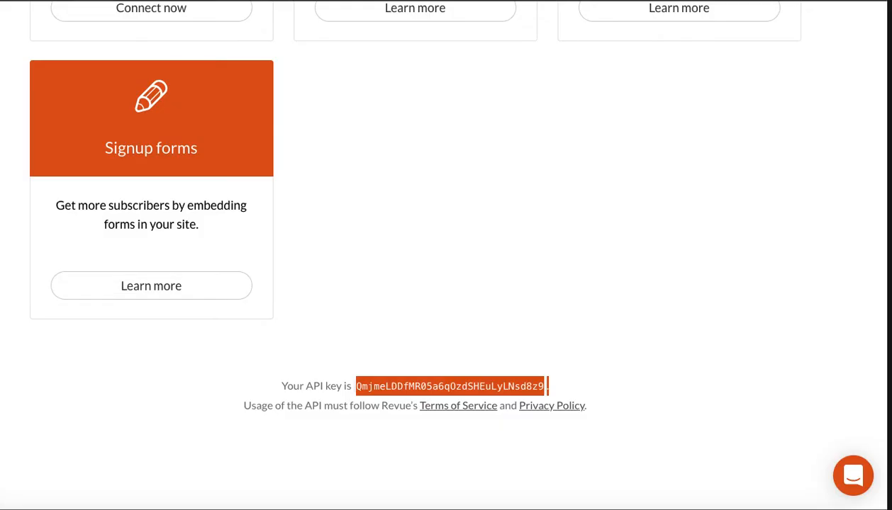
click(695, 179)
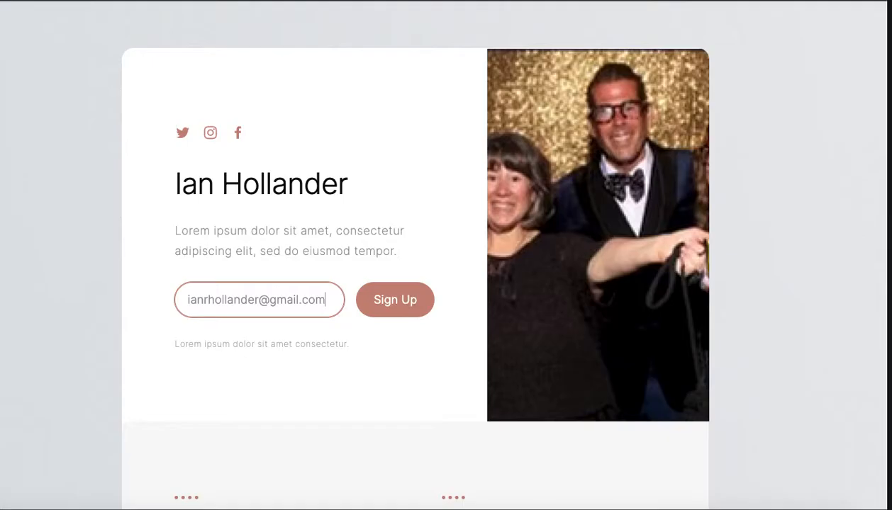
click(409, 292)
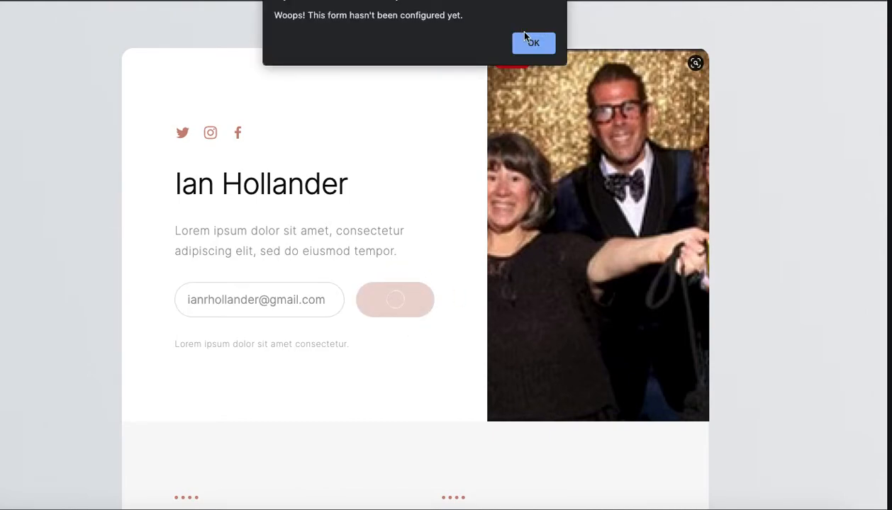
click(533, 43)
click(409, 298)
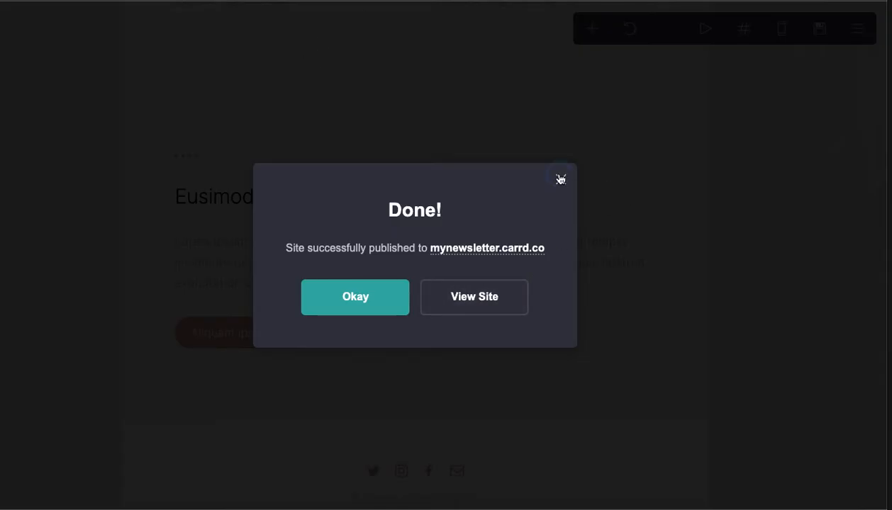
Paste the Revue API key into the settings of the landing page's sign-up form.
click(560, 180)
click(93, 79)
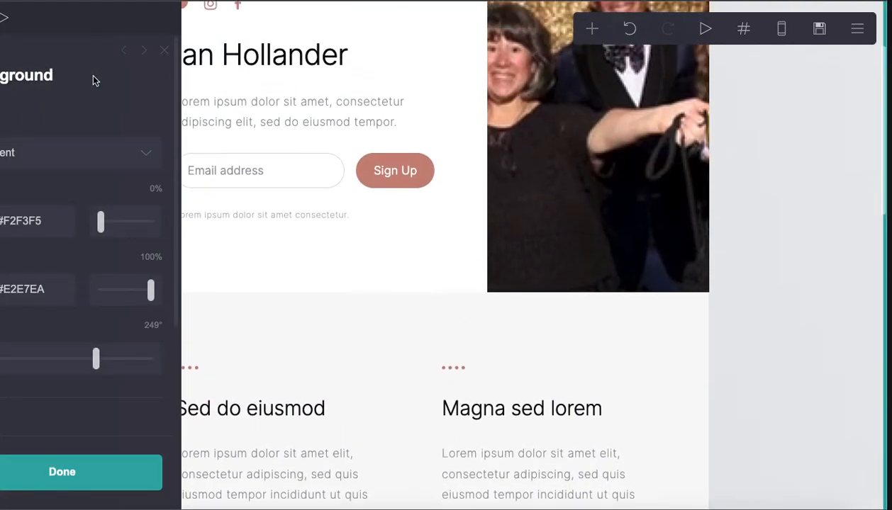
click(257, 223)
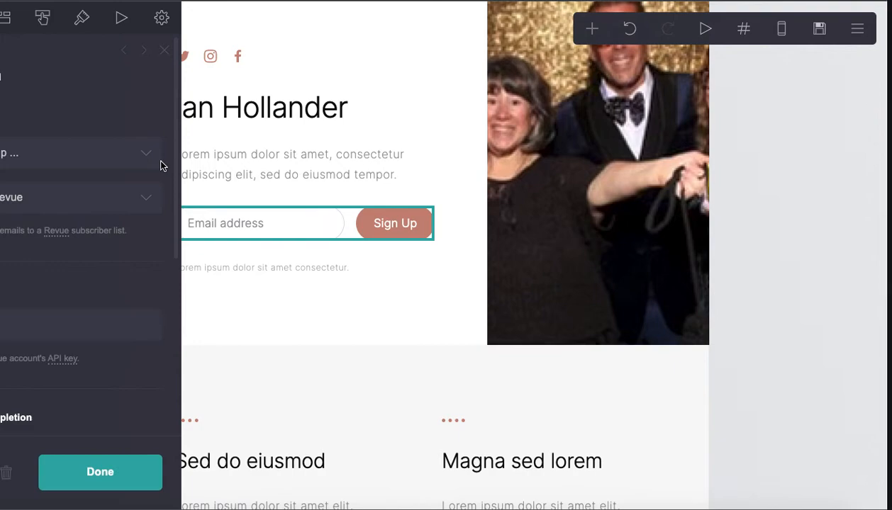
click(108, 321)
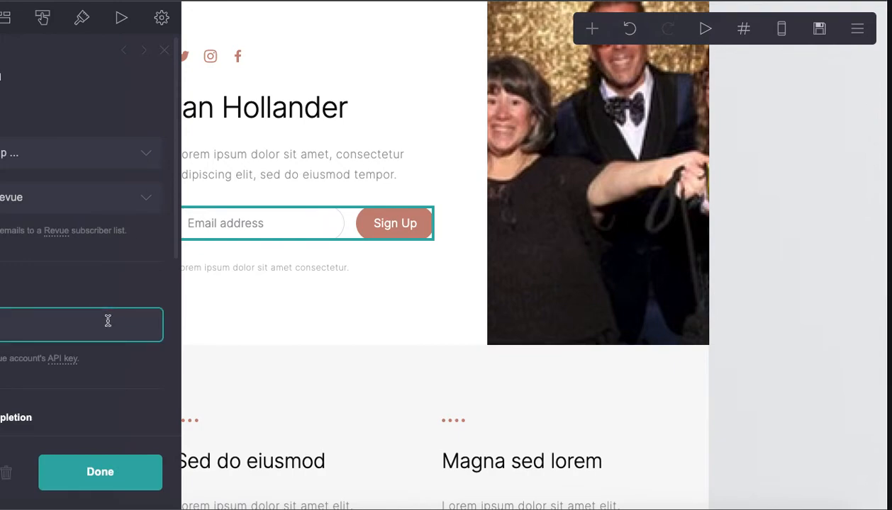
key(ctrl+v)
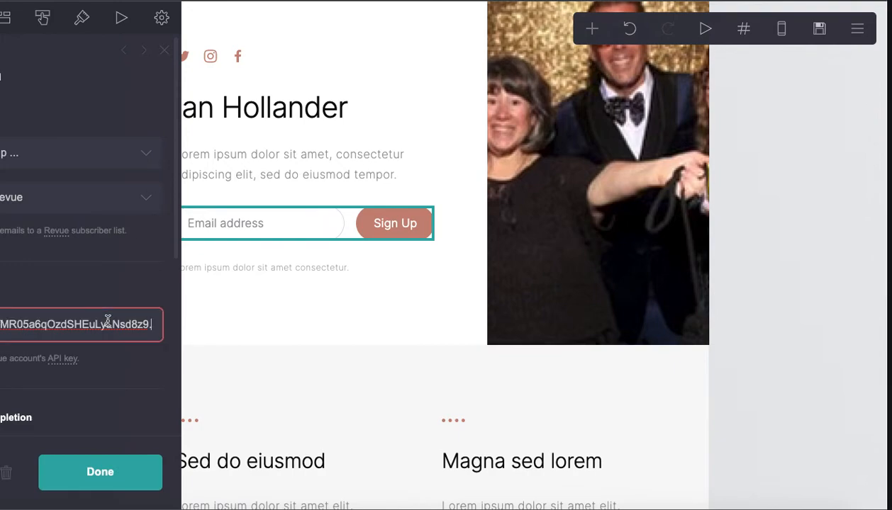
click(116, 481)
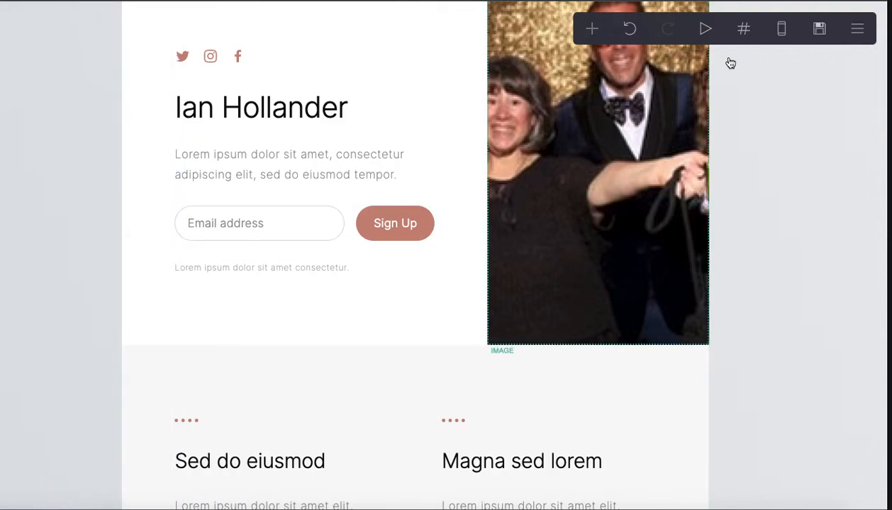
Publish the changes to the site's .carrd.co URL and return to the editor.
click(819, 41)
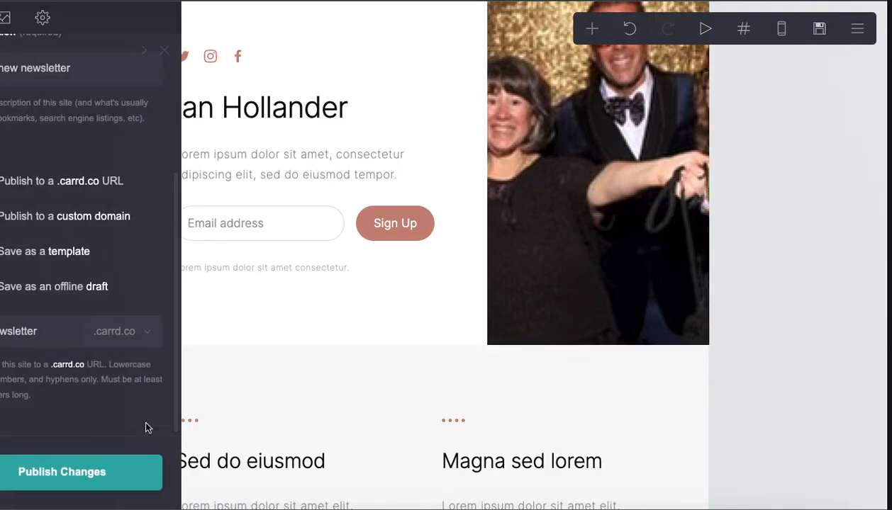
click(129, 470)
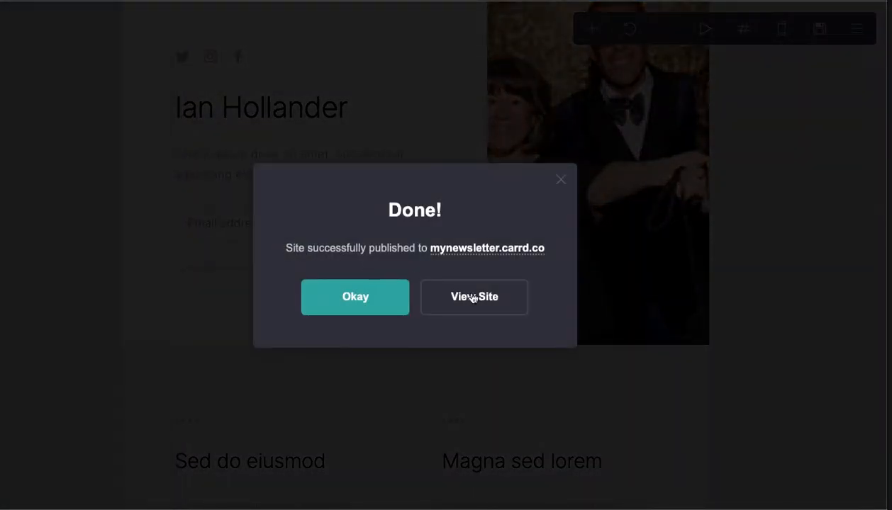
click(560, 179)
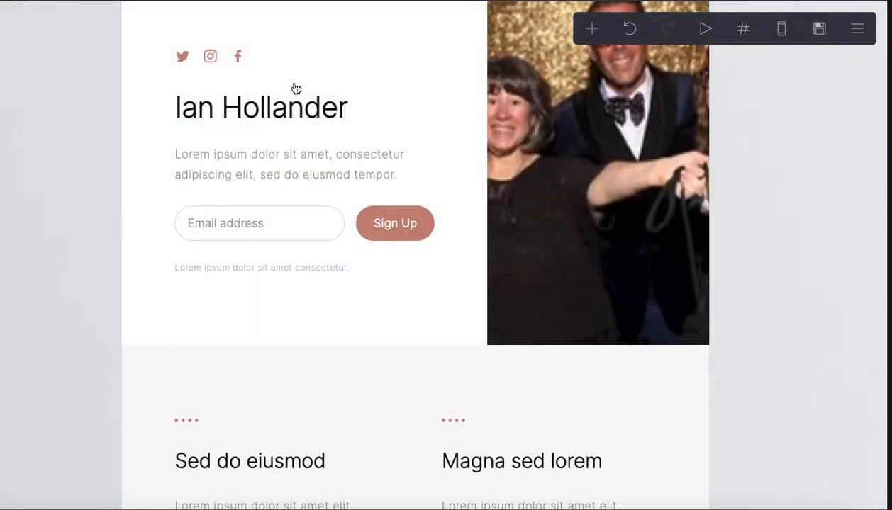
Re-enter the Revue API key in the sign-up form's settings without the extra trailing period.
click(337, 203)
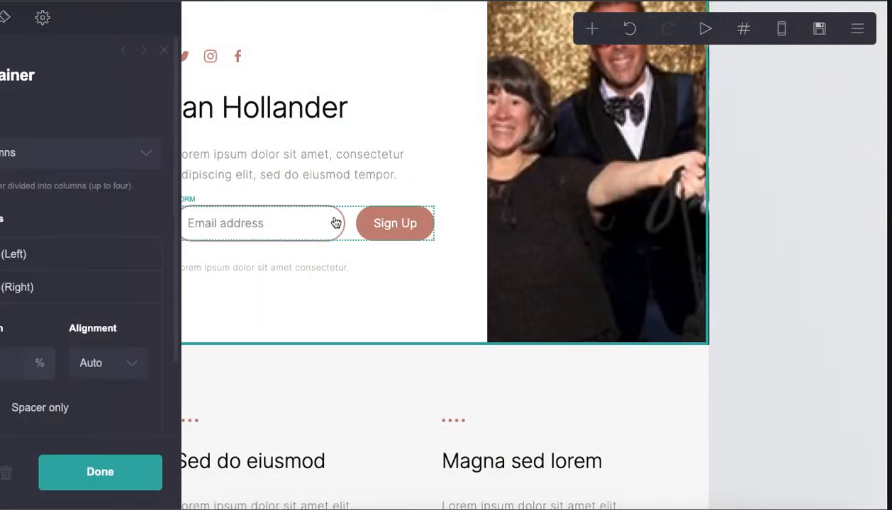
click(282, 238)
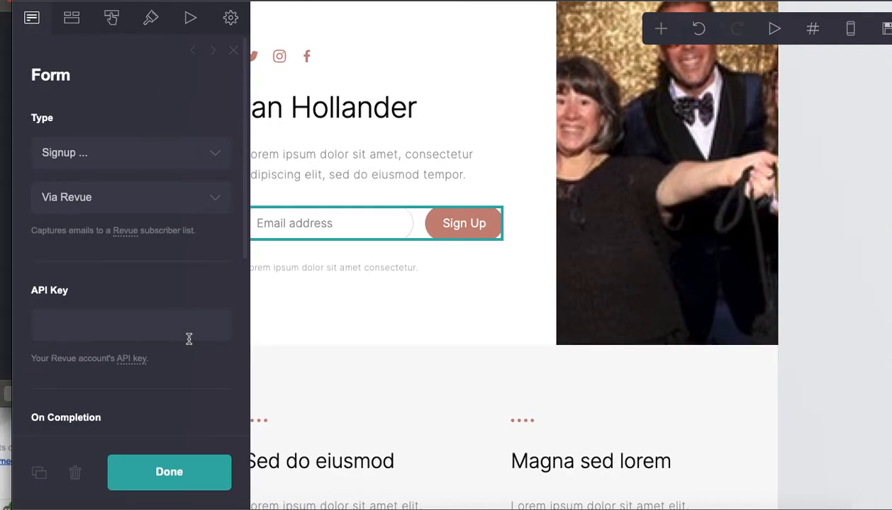
click(173, 326)
key(ctrl+v)
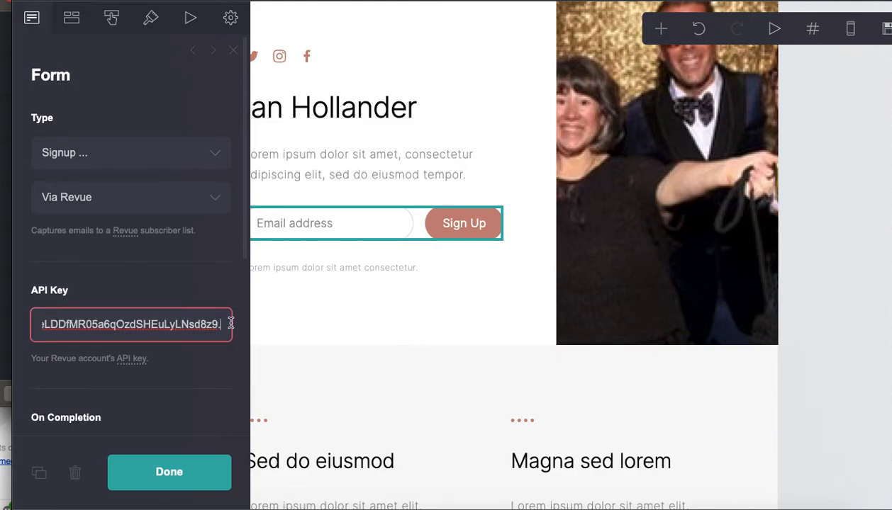
key(BackSpace)
key(super+a)
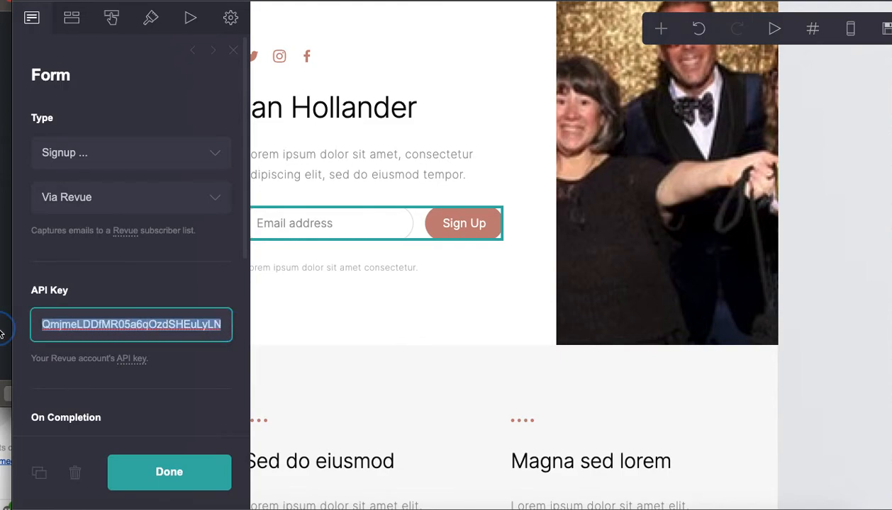
click(204, 463)
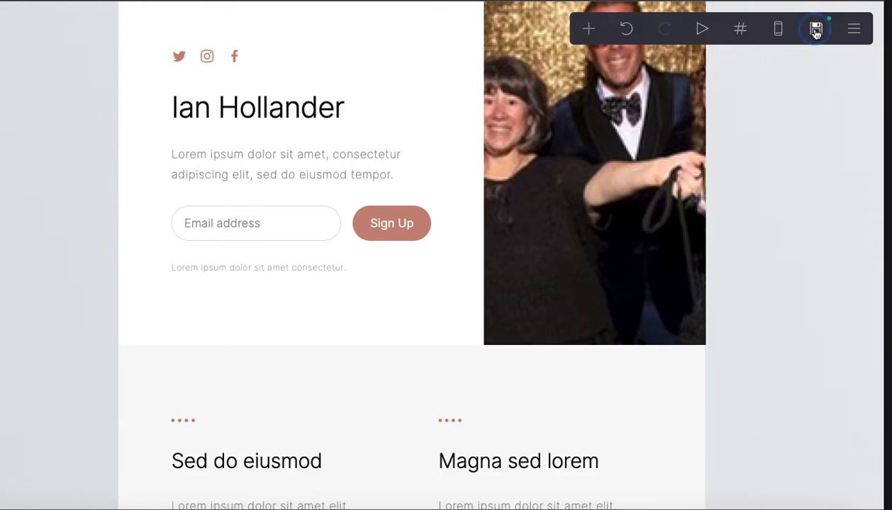
Publish the updated site to mynewsletter.carrd.co and view the live page.
click(888, 29)
click(86, 475)
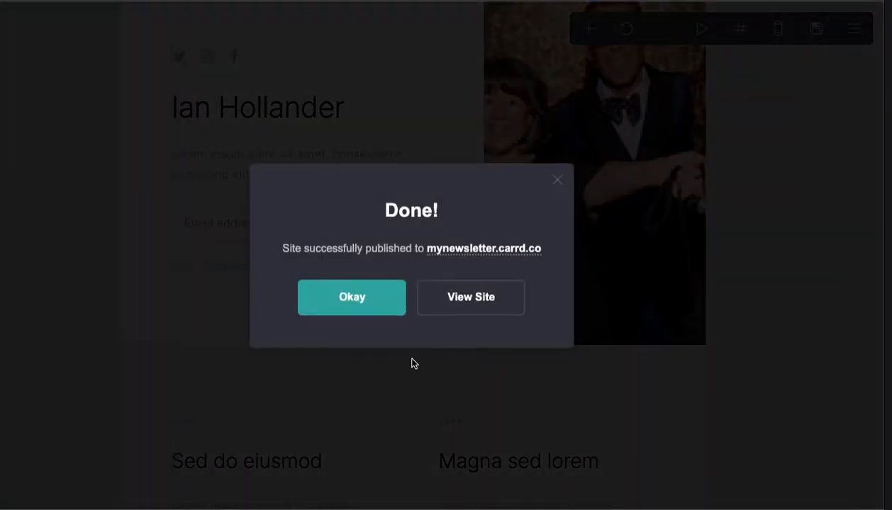
click(470, 309)
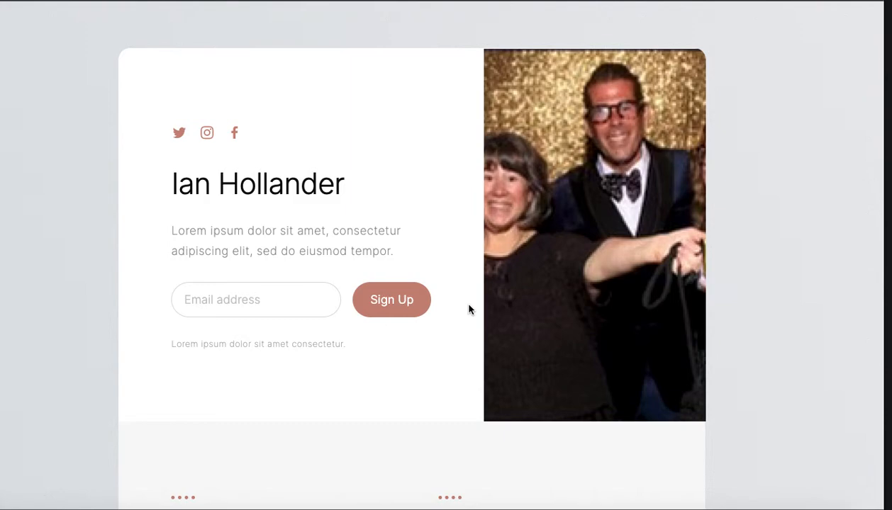
Sign up on the live page by submitting the saved Gmail address in the e-mail form.
click(299, 293)
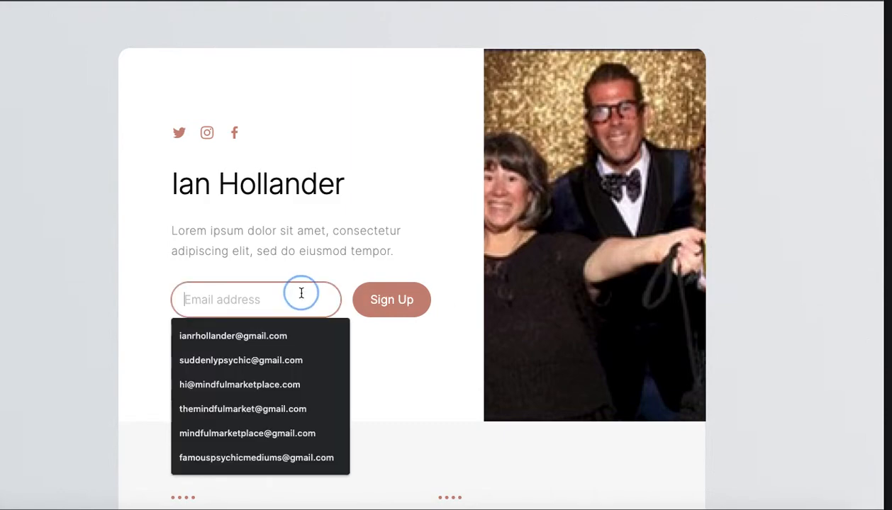
click(296, 334)
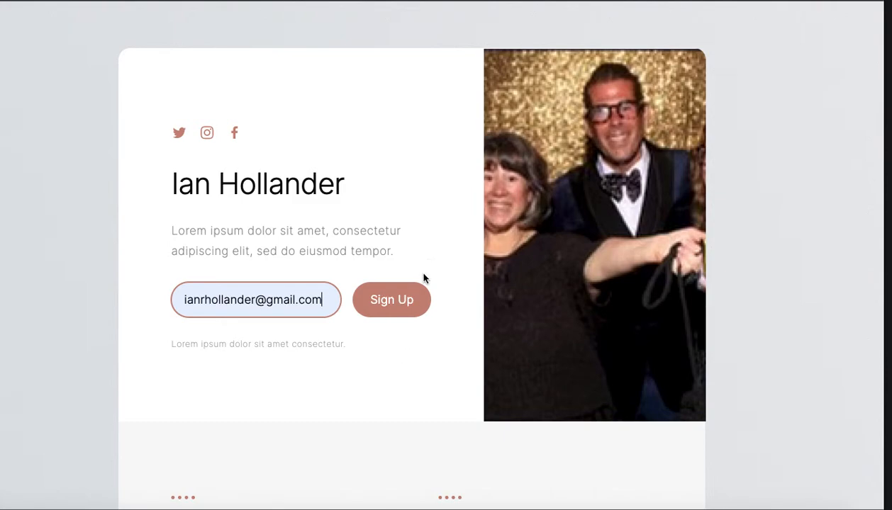
click(411, 296)
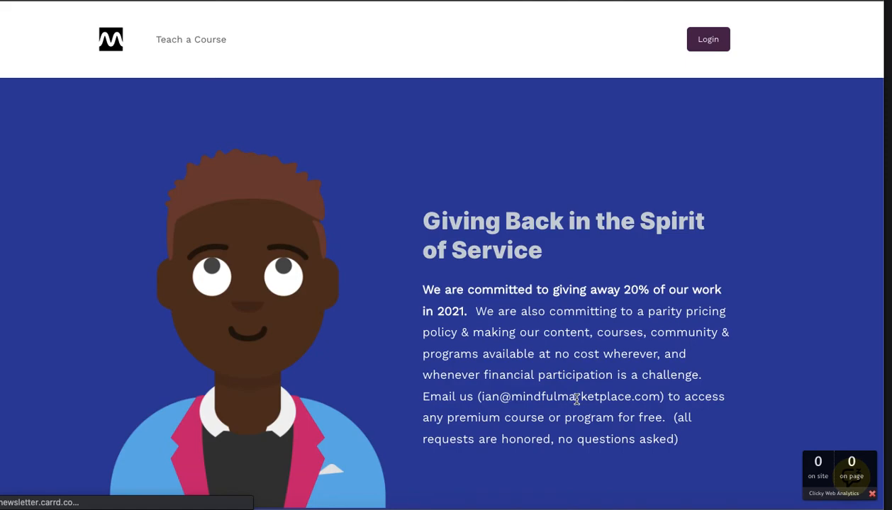
Switch to the Revue account and check the subscriber list for the test sign-up.
click(641, 1)
click(629, 251)
drag(478, 17, 478, 0)
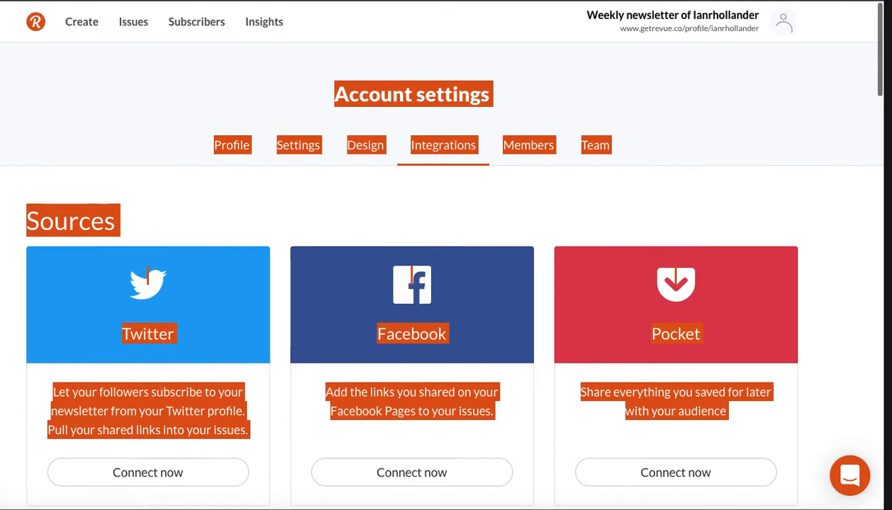
click(194, 23)
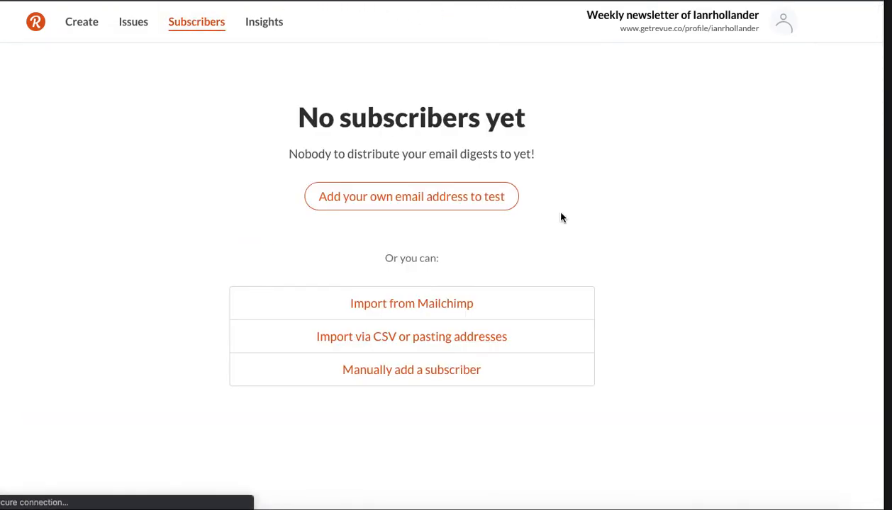
click(683, 248)
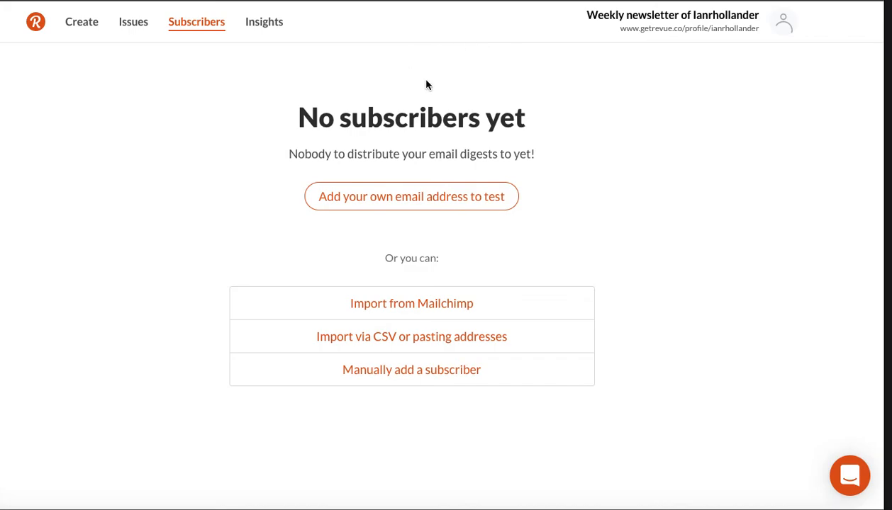
click(87, 24)
click(198, 33)
scroll(689, 162, down, 1)
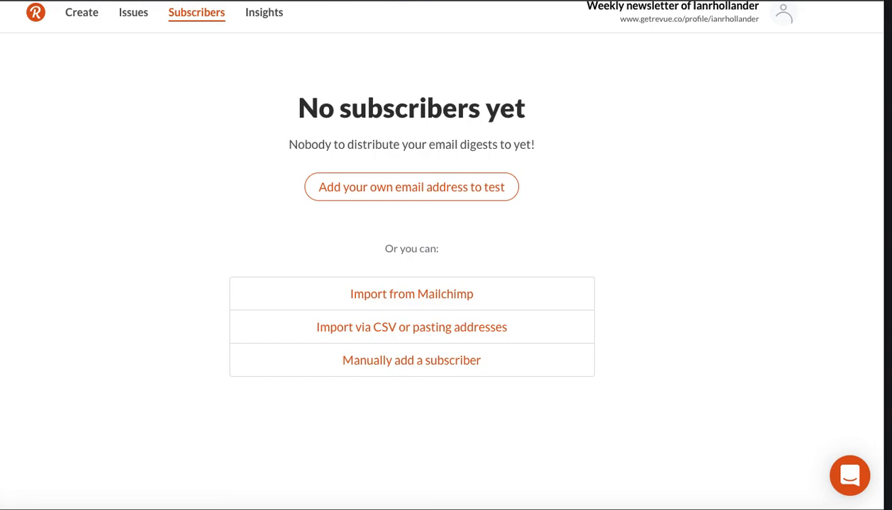
Start creating a new newsletter issue in Revue.
click(82, 12)
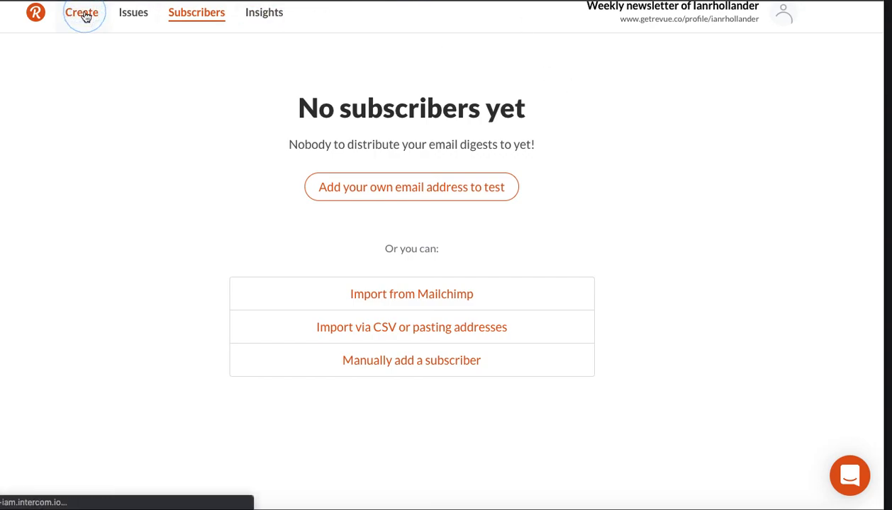